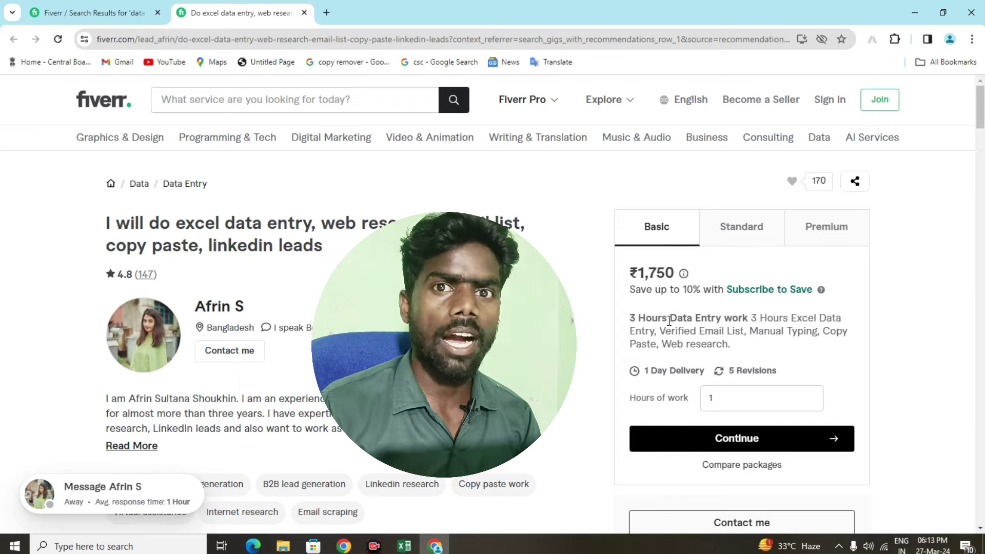
- Review the Standard and Premium packages of the data entry gig on Fiverr
{"action": "left_click", "coordinate": [744, 227]}
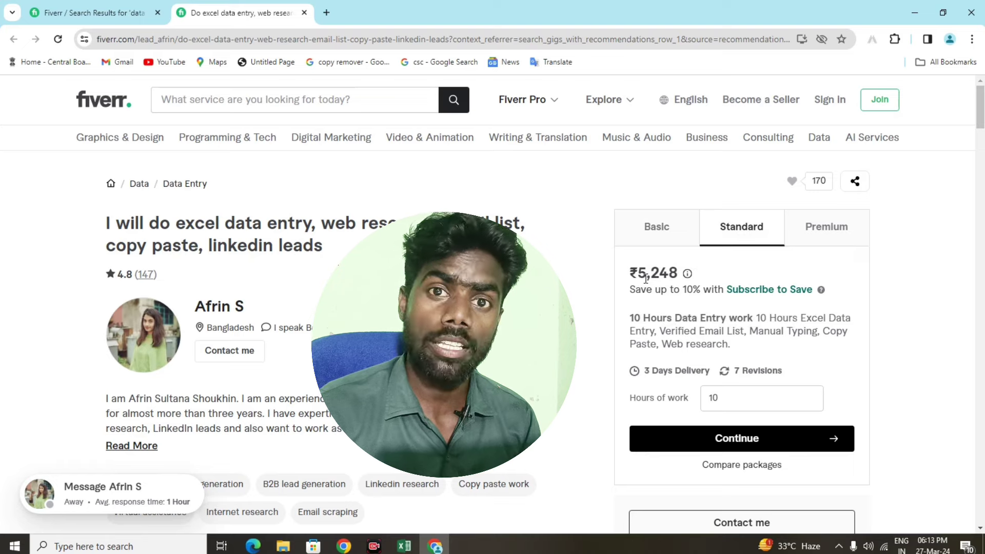
{"action": "left_click", "coordinate": [817, 233]}
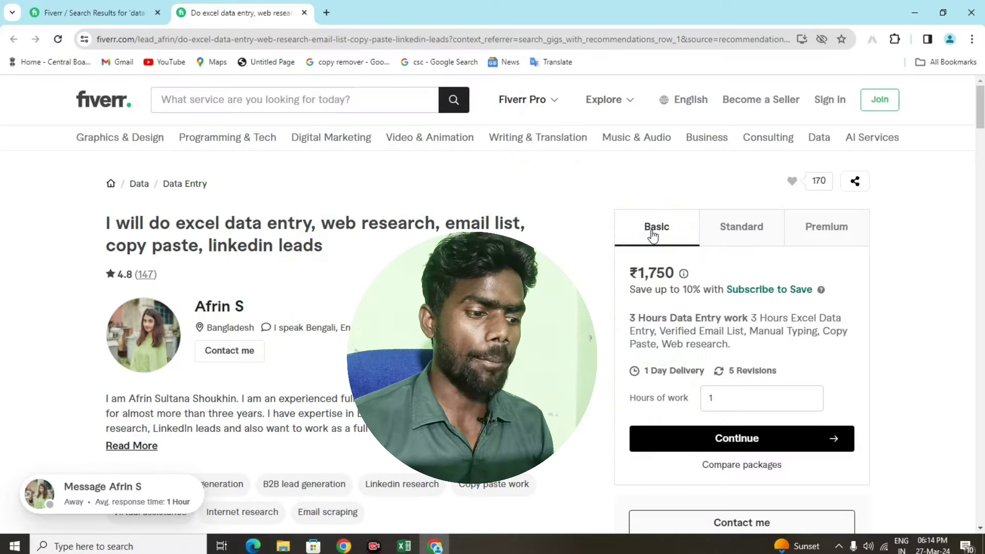
- Switch to the Sale data2 workbook in Excel and look through the records on the Sales sheet
{"action": "mouse_move", "coordinate": [405, 545]}
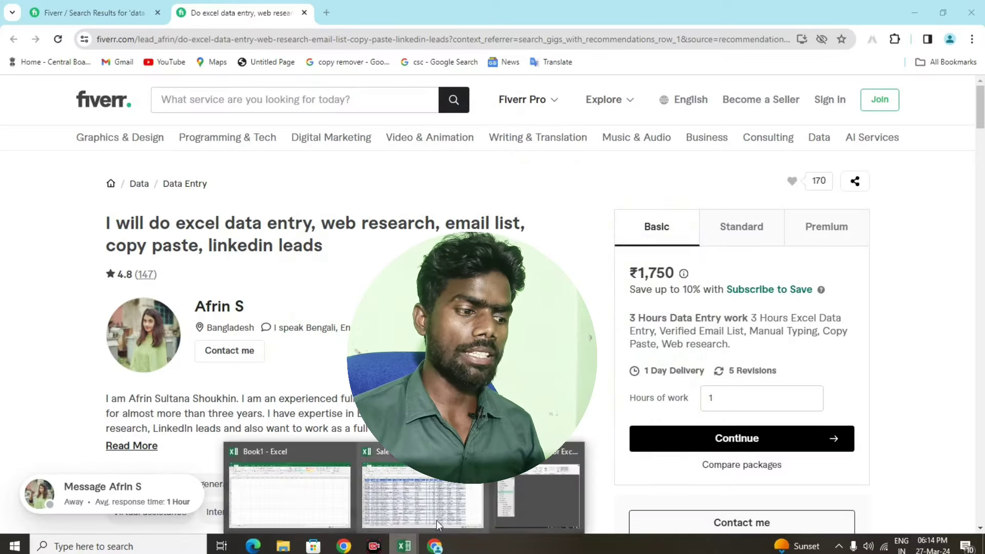
{"action": "left_click", "coordinate": [441, 501]}
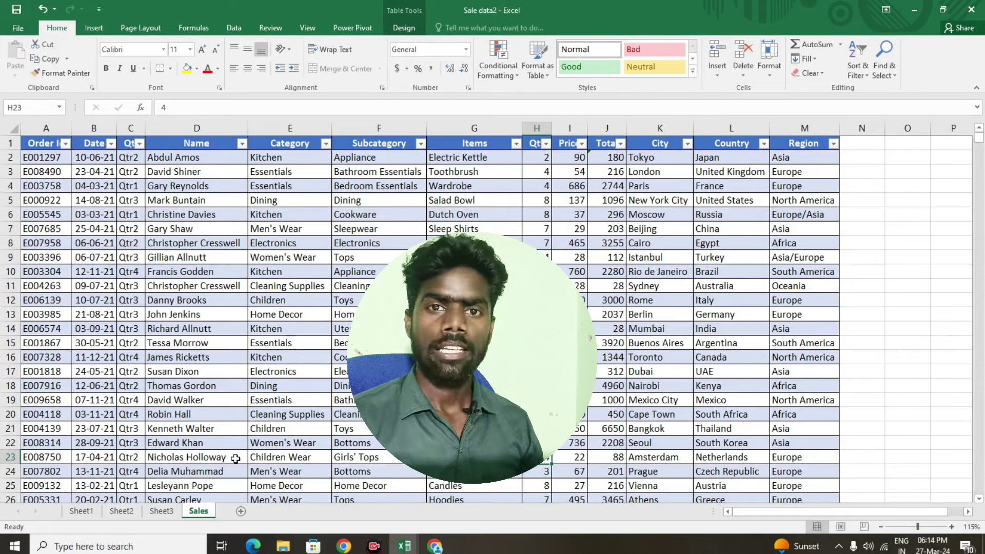
{"action": "left_click", "coordinate": [275, 409]}
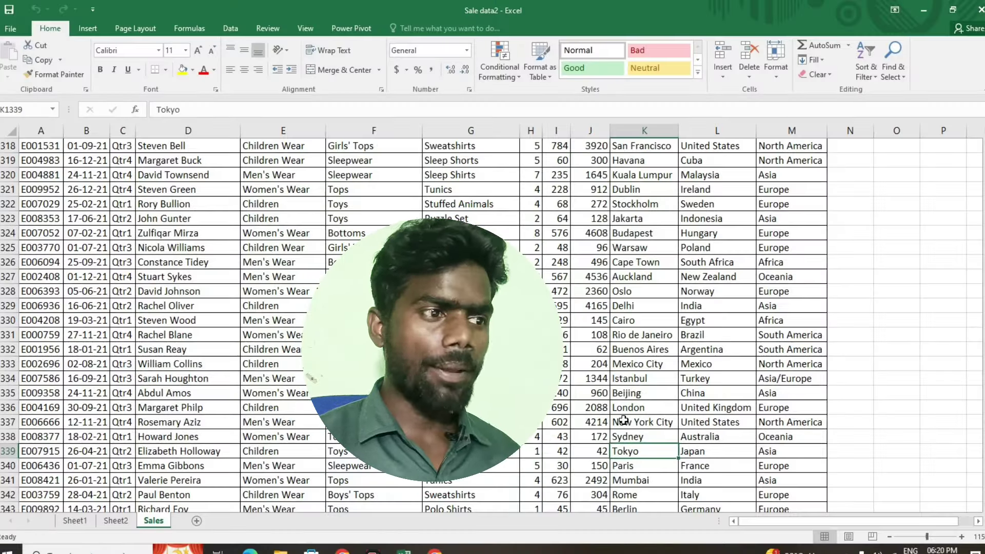
{"action": "scroll", "coordinate": [662, 431], "scroll_direction": "up", "scroll_amount": 3}
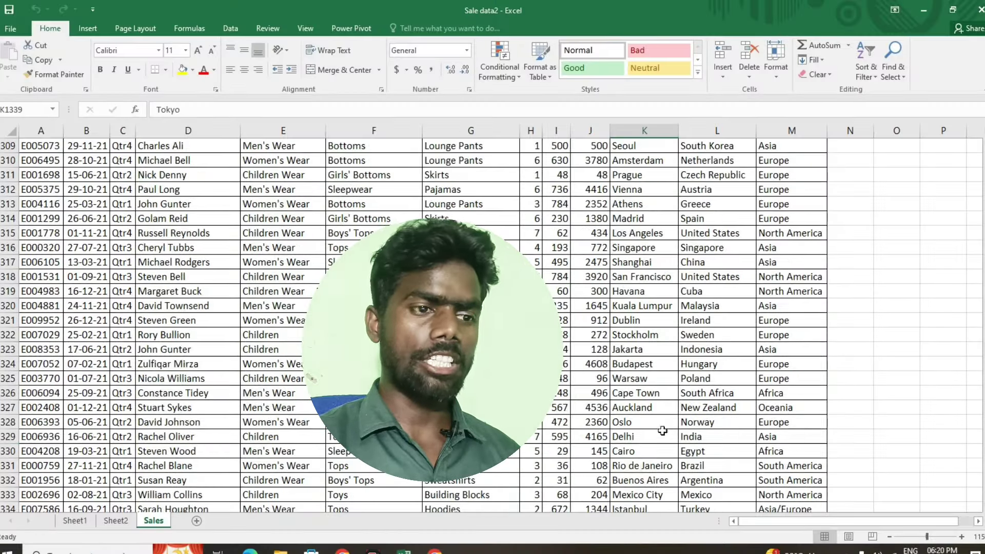
{"action": "scroll", "coordinate": [663, 431], "scroll_direction": "up", "scroll_amount": 5}
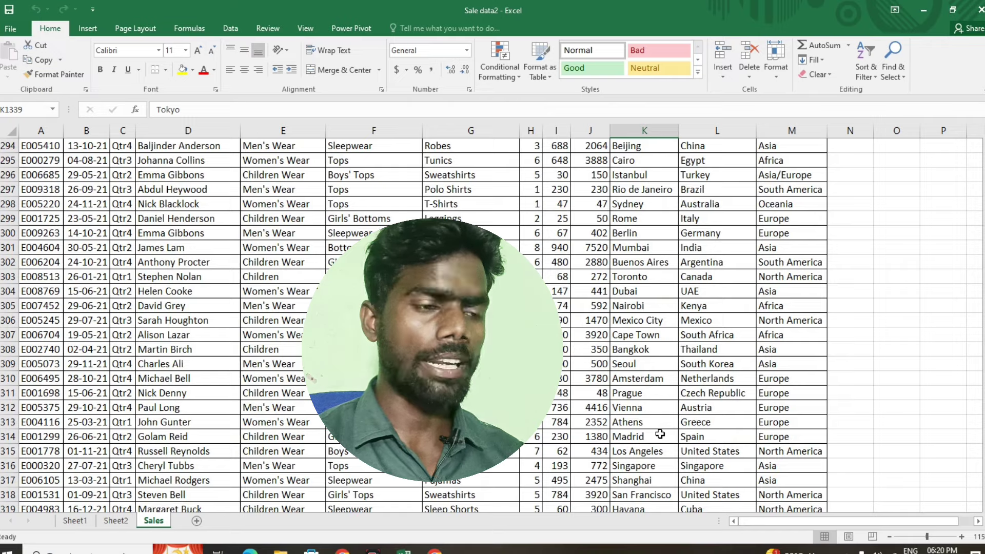
{"action": "scroll", "coordinate": [660, 434], "scroll_direction": "up", "scroll_amount": 5}
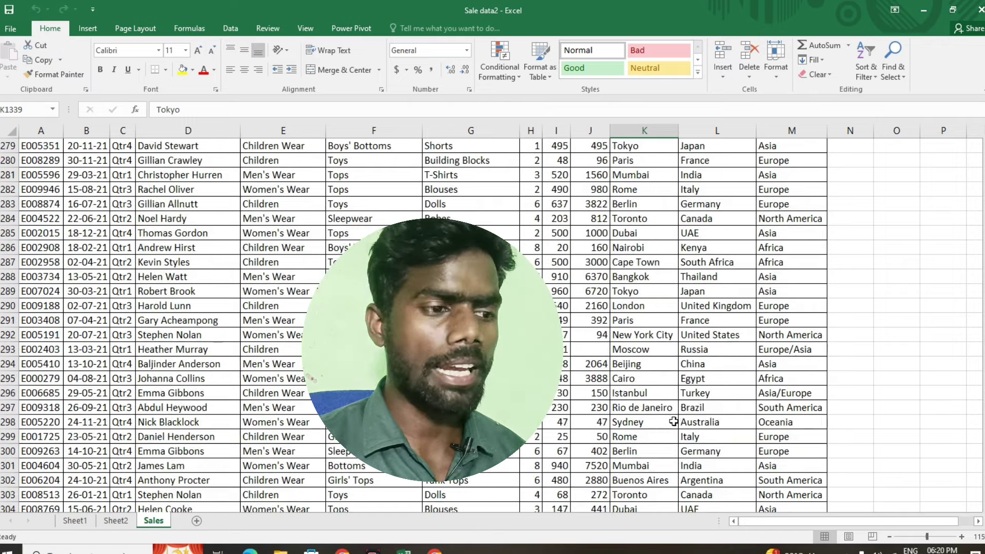
{"action": "scroll", "coordinate": [673, 422], "scroll_direction": "up", "scroll_amount": 2}
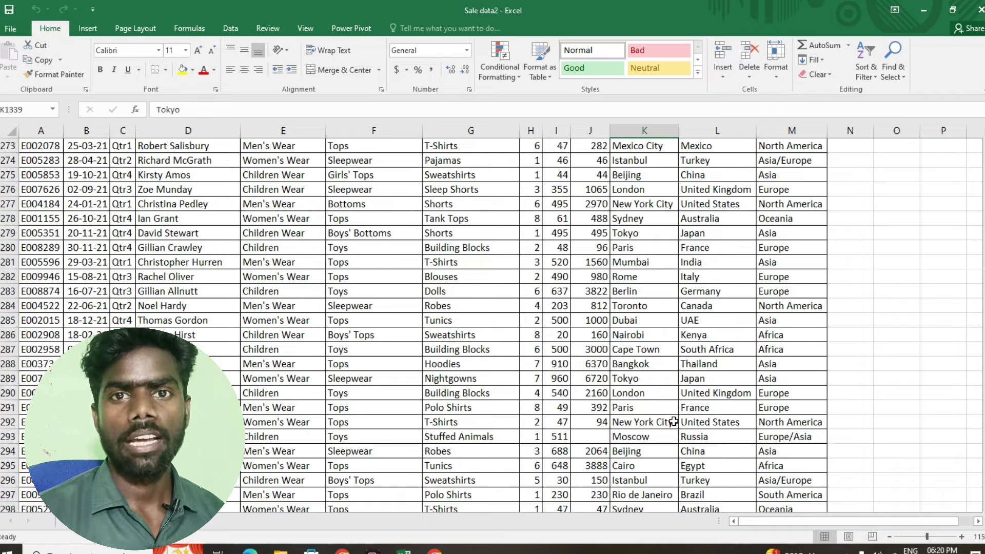
{"action": "scroll", "coordinate": [527, 386], "scroll_direction": "up", "scroll_amount": 2}
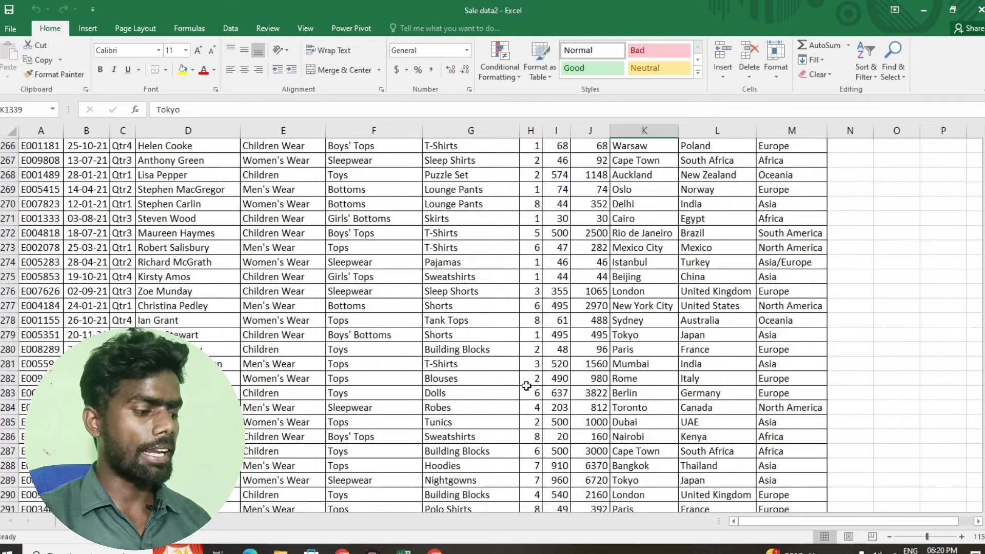
{"action": "left_click", "coordinate": [527, 367]}
{"action": "key", "text": "ctrl+a"}
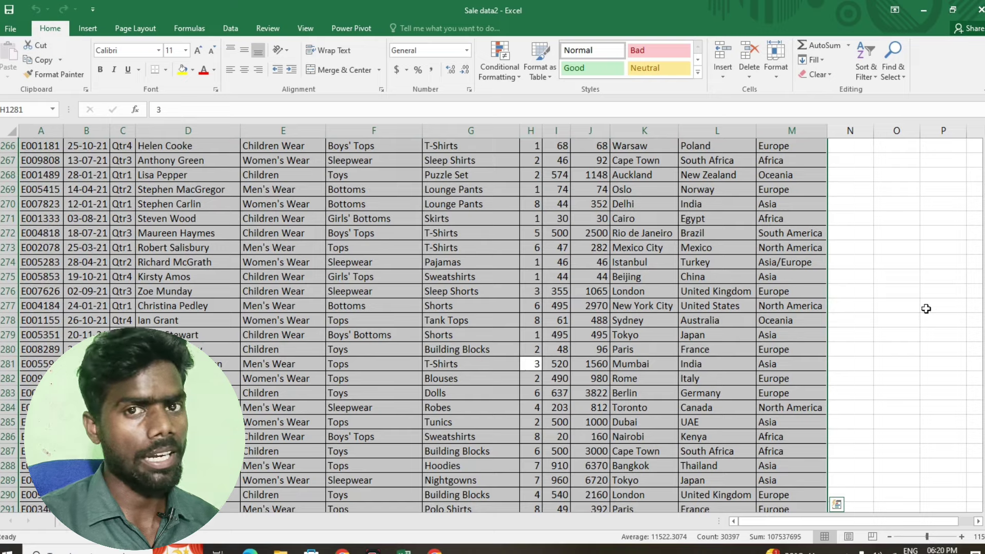
{"action": "left_click", "coordinate": [884, 308]}
{"action": "key", "text": "ctrl+a"}
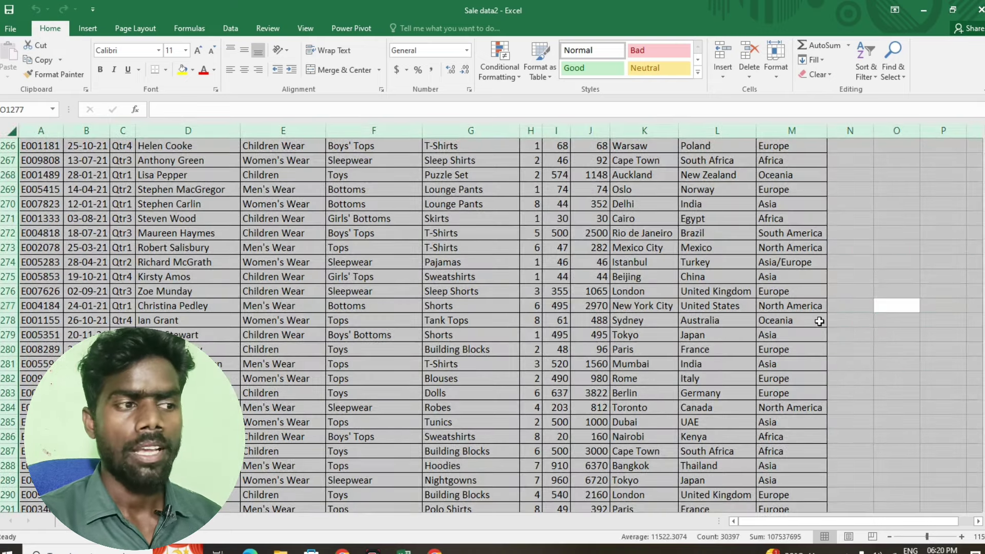
- Select the full sales data range and convert it into a table with headers
{"action": "left_click", "coordinate": [802, 320]}
{"action": "key", "text": "ctrl+a"}
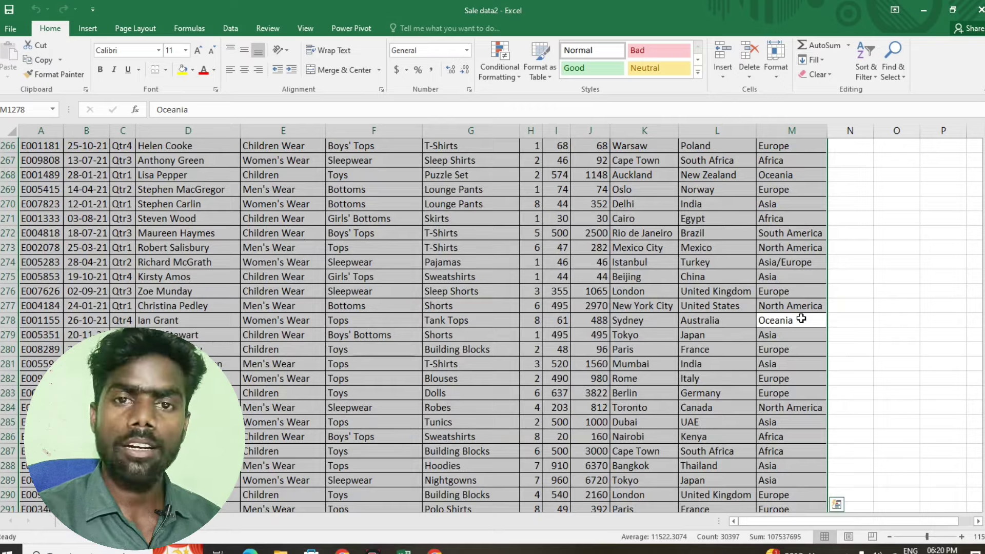
{"action": "scroll", "coordinate": [798, 326], "scroll_direction": "up", "scroll_amount": 7}
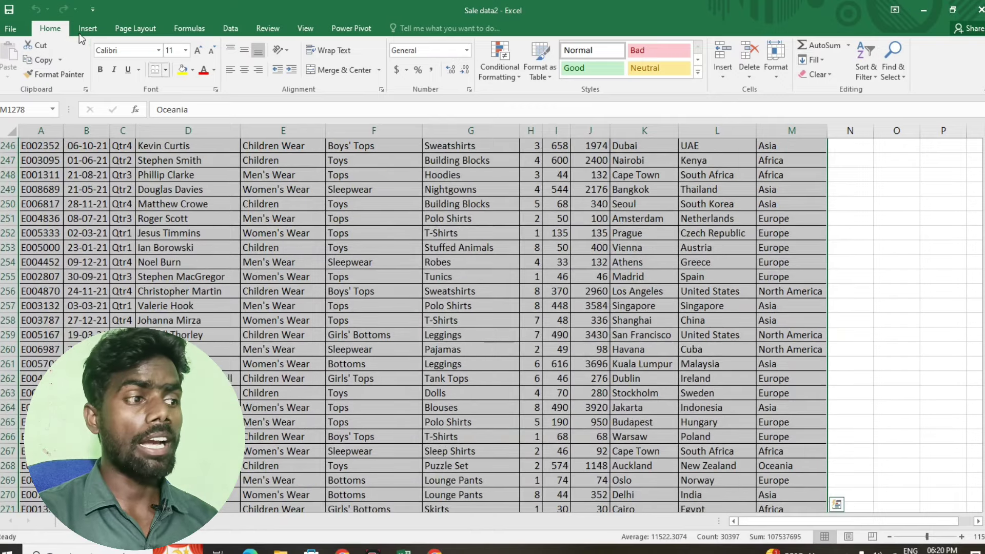
{"action": "left_click", "coordinate": [99, 31]}
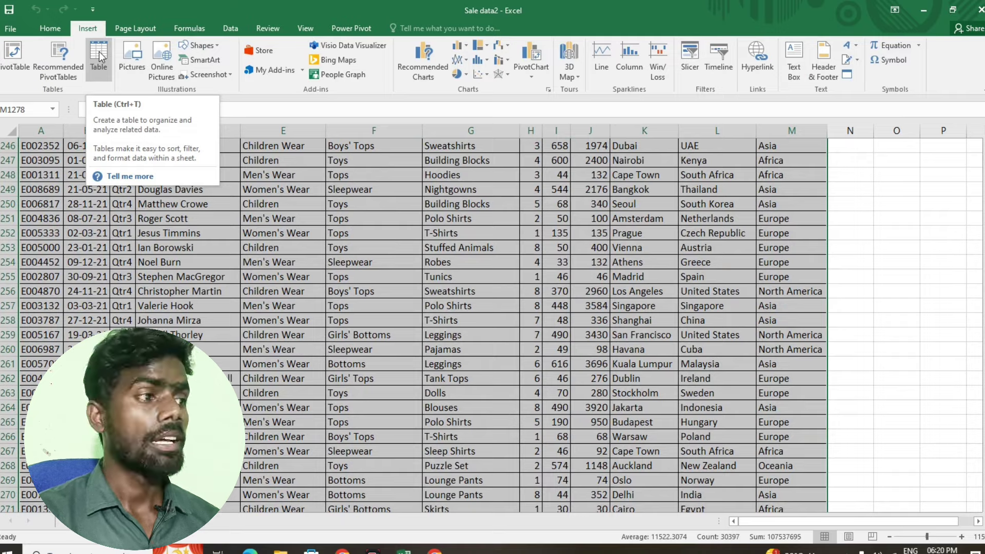
{"action": "left_click", "coordinate": [99, 51]}
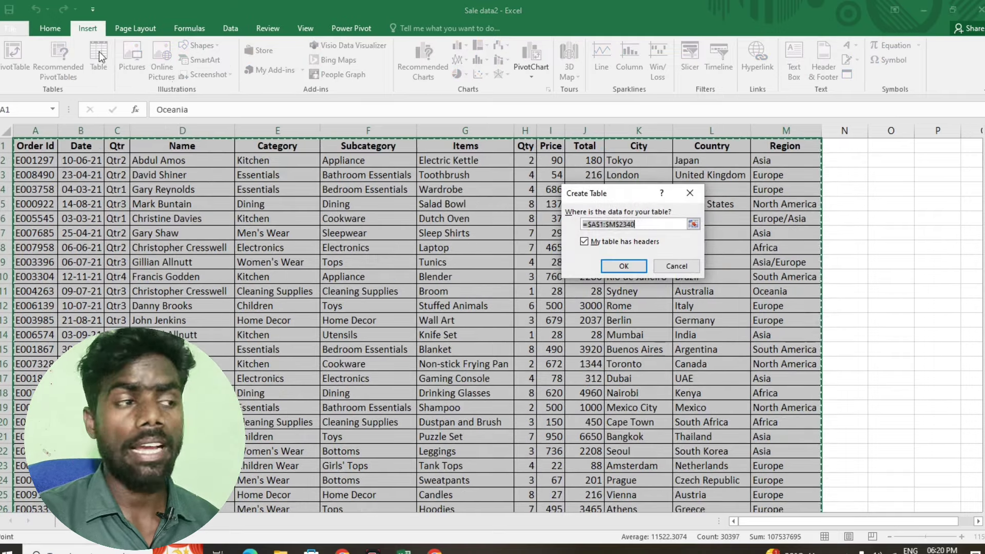
{"action": "left_click", "coordinate": [618, 266]}
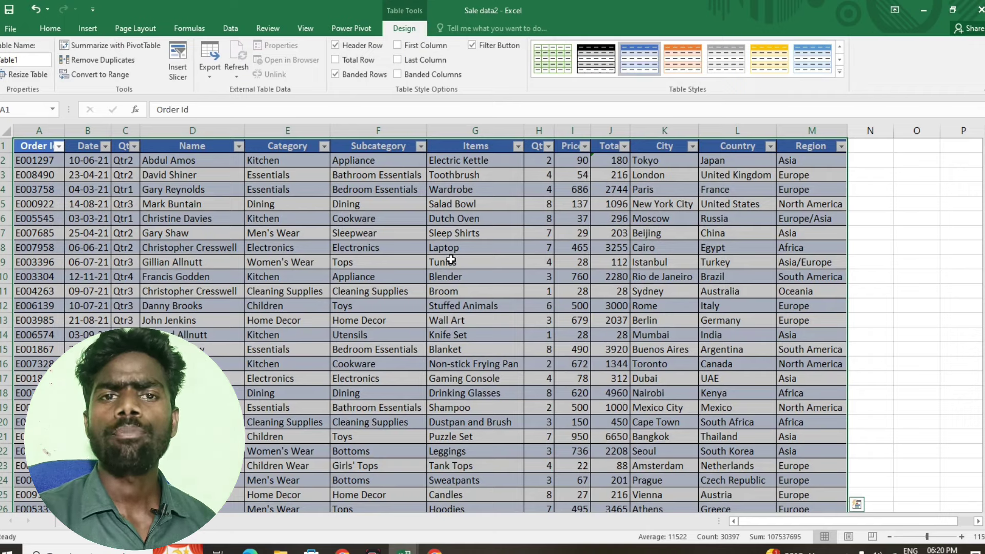
{"action": "left_click", "coordinate": [358, 163]}
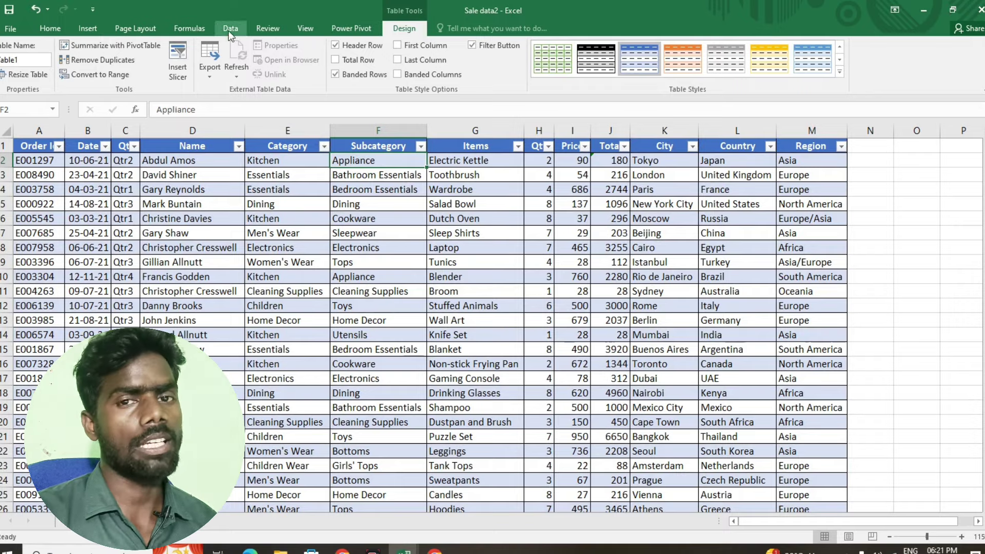
- Check in the ribbon customization options, with commands listed from All Tabs, that the Power Pivot tab is enabled
{"action": "left_click", "coordinate": [10, 28]}
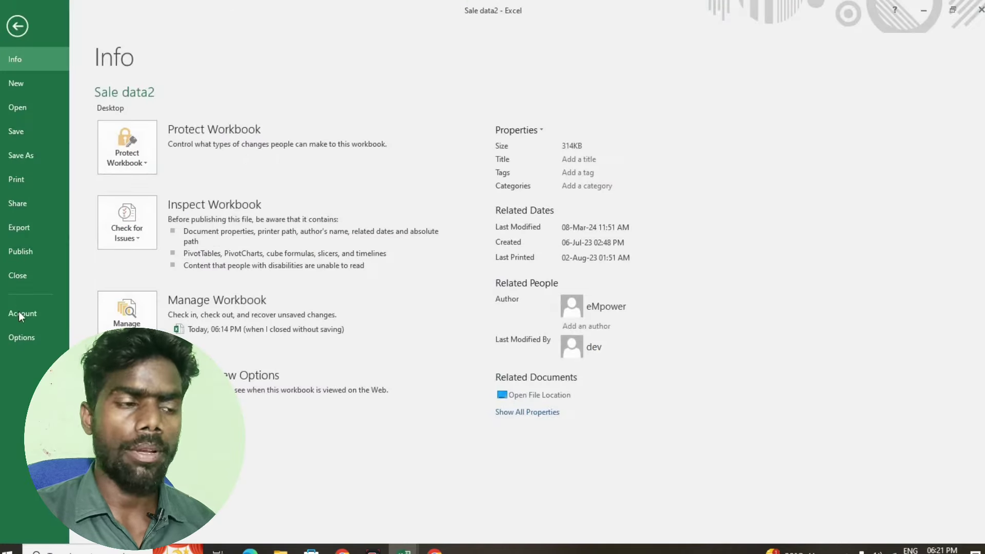
{"action": "left_click", "coordinate": [18, 334]}
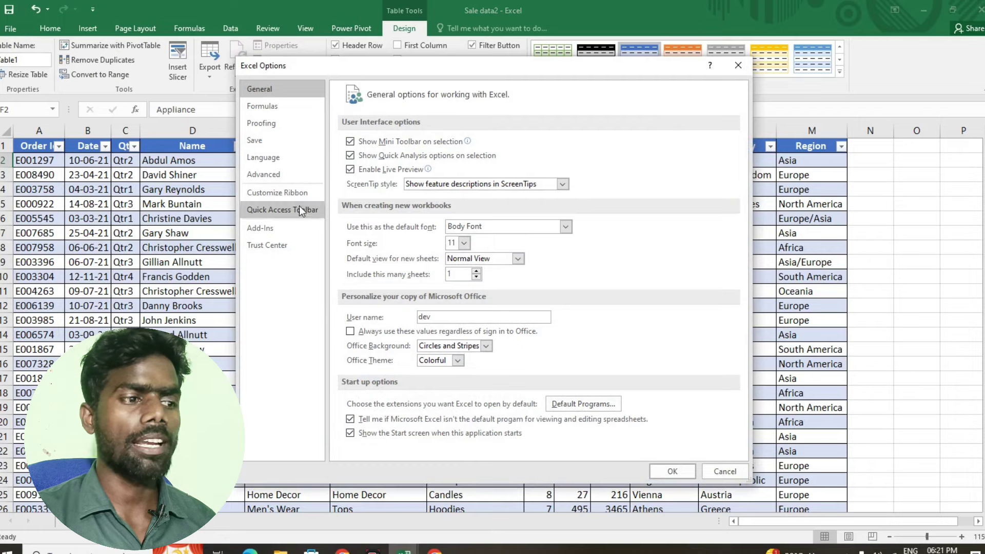
{"action": "left_click", "coordinate": [296, 195]}
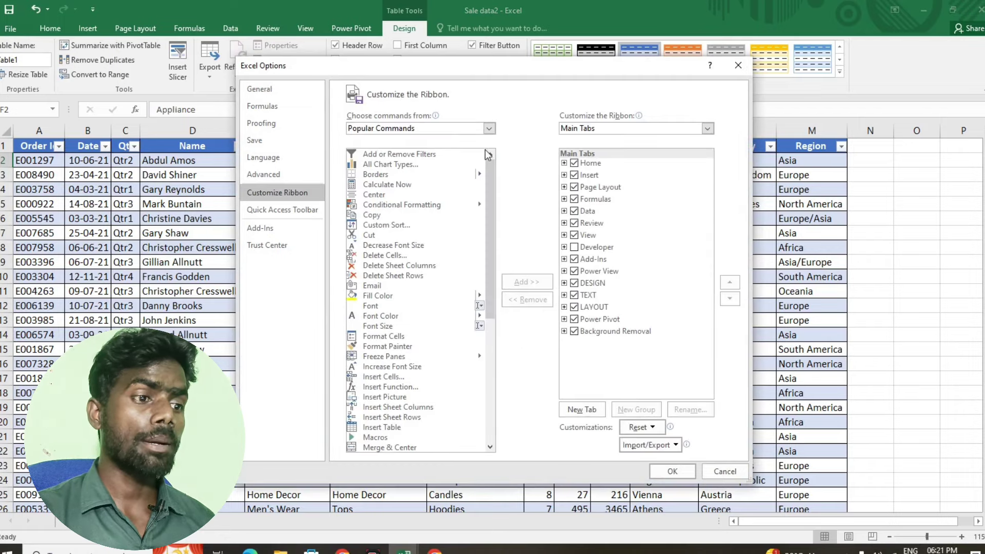
{"action": "left_click", "coordinate": [489, 129]}
{"action": "left_click", "coordinate": [420, 204]}
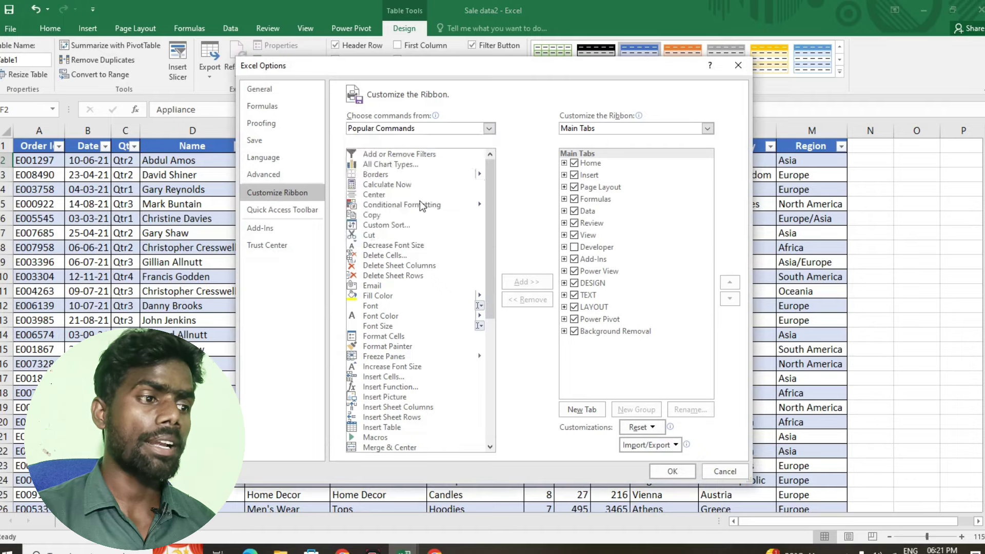
{"action": "left_click_drag", "start_coordinate": [488, 195], "coordinate": [488, 220]}
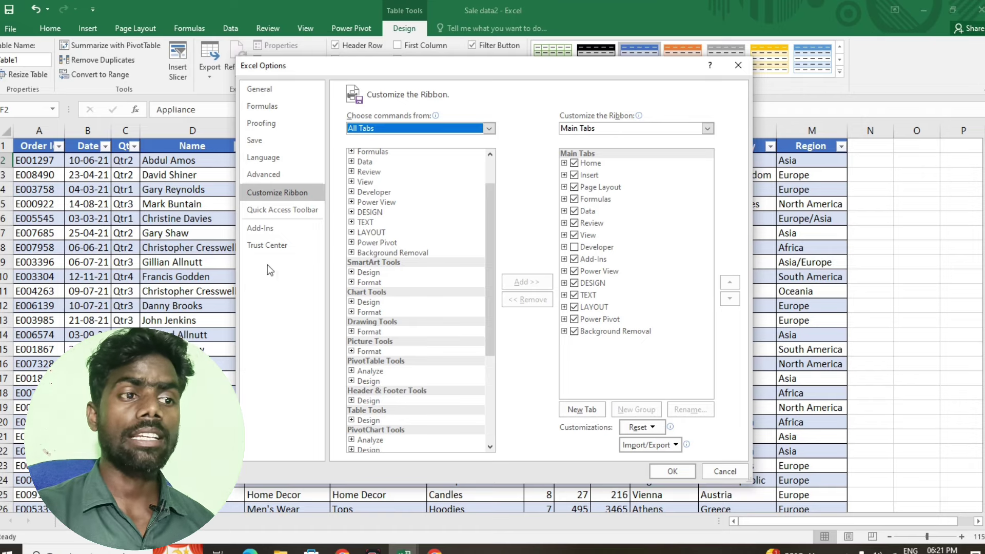
{"action": "left_click", "coordinate": [375, 244]}
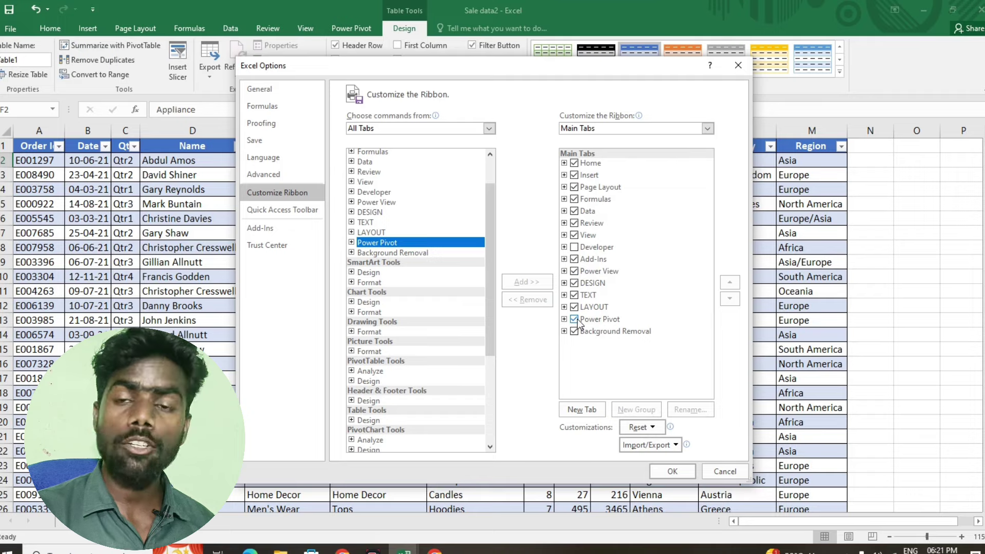
{"action": "left_click", "coordinate": [672, 471]}
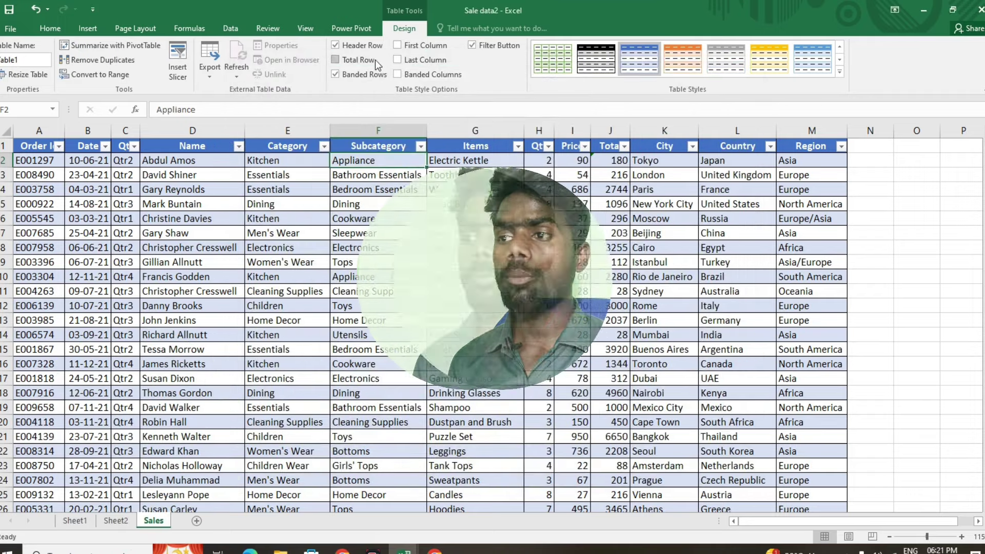
- Add the sales table to the Power Pivot data model and enlarge it in Diagram View to show all its fields
{"action": "left_click", "coordinate": [362, 29]}
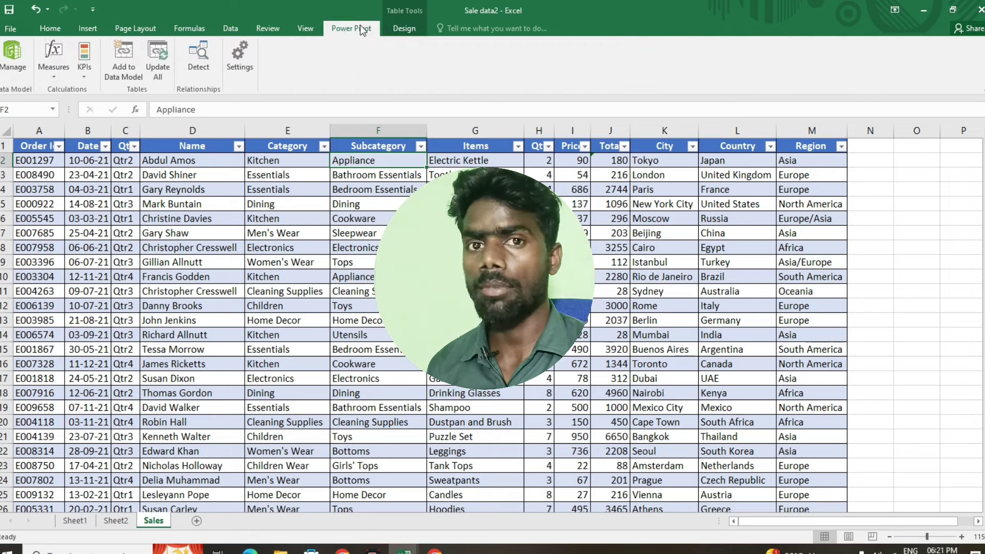
{"action": "left_click", "coordinate": [132, 83]}
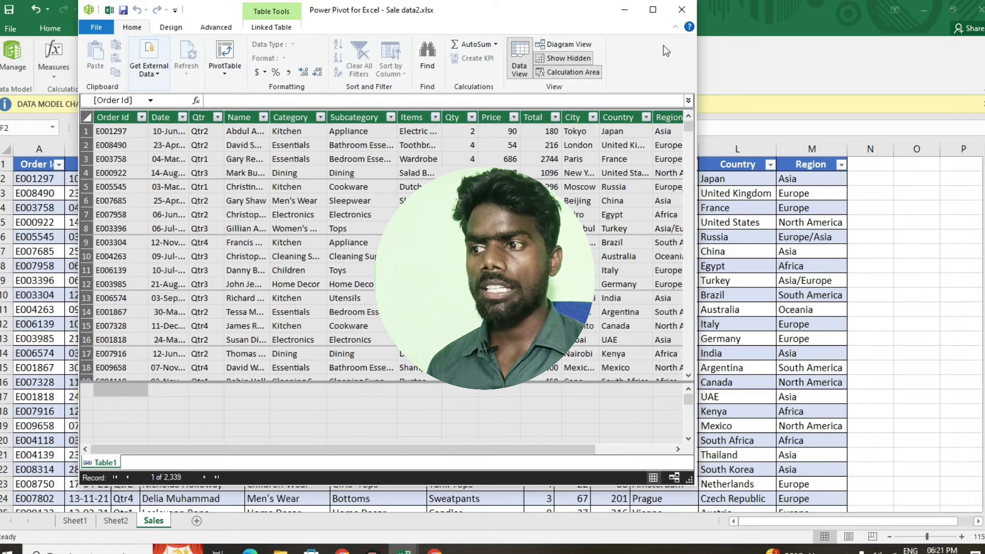
{"action": "left_click", "coordinate": [576, 47]}
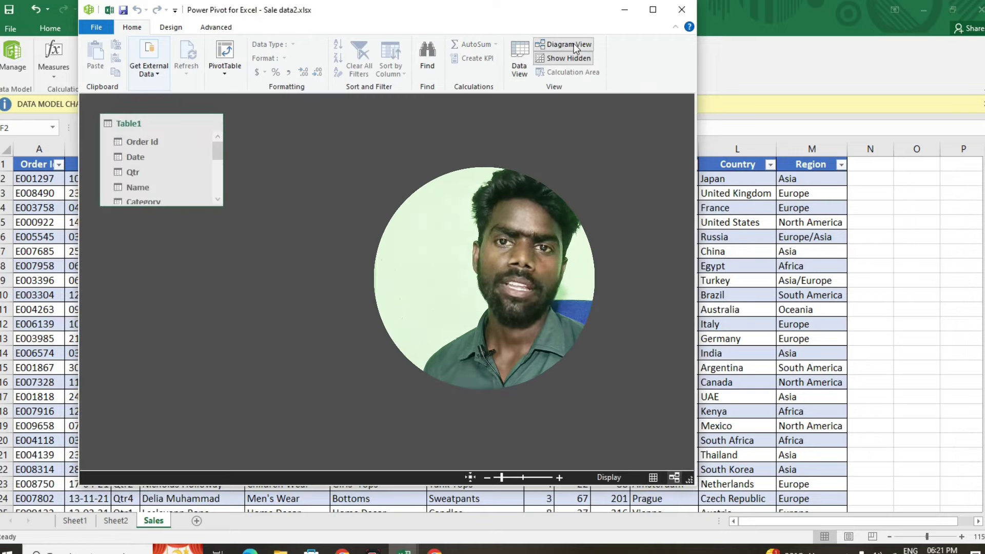
{"action": "left_click_drag", "start_coordinate": [198, 206], "coordinate": [170, 395]}
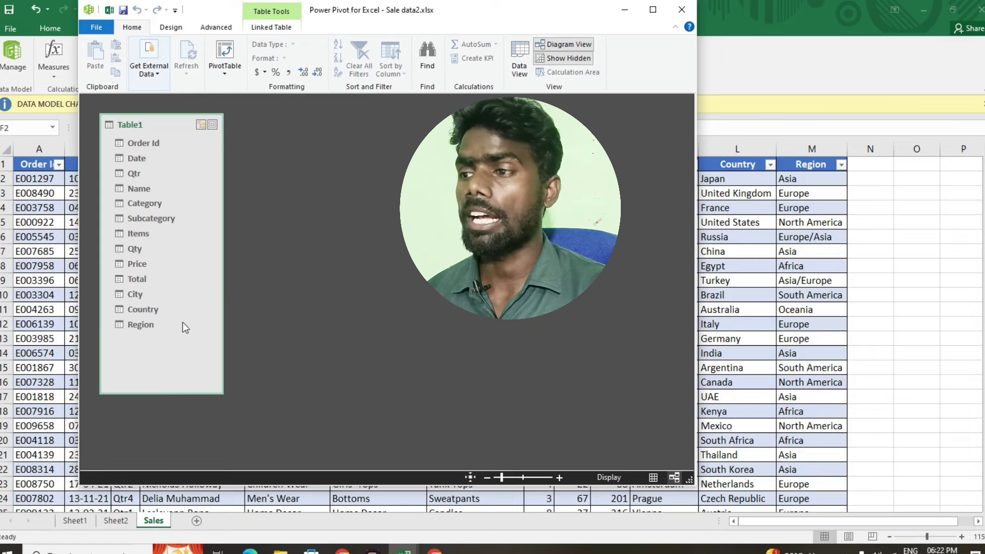
- Start creating a hierarchy in Table1 from the Qtr field
{"action": "left_click", "coordinate": [141, 174]}
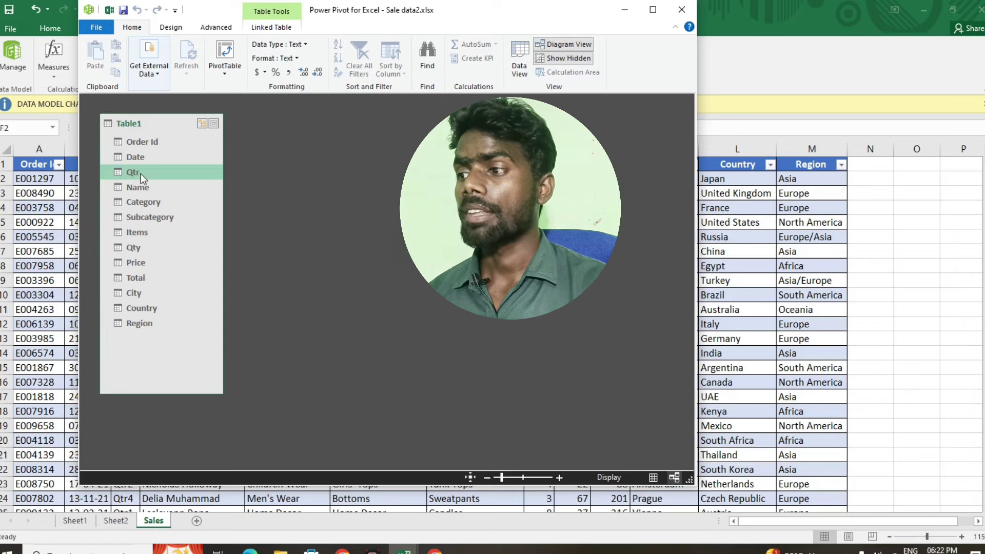
{"action": "right_click", "coordinate": [140, 174]}
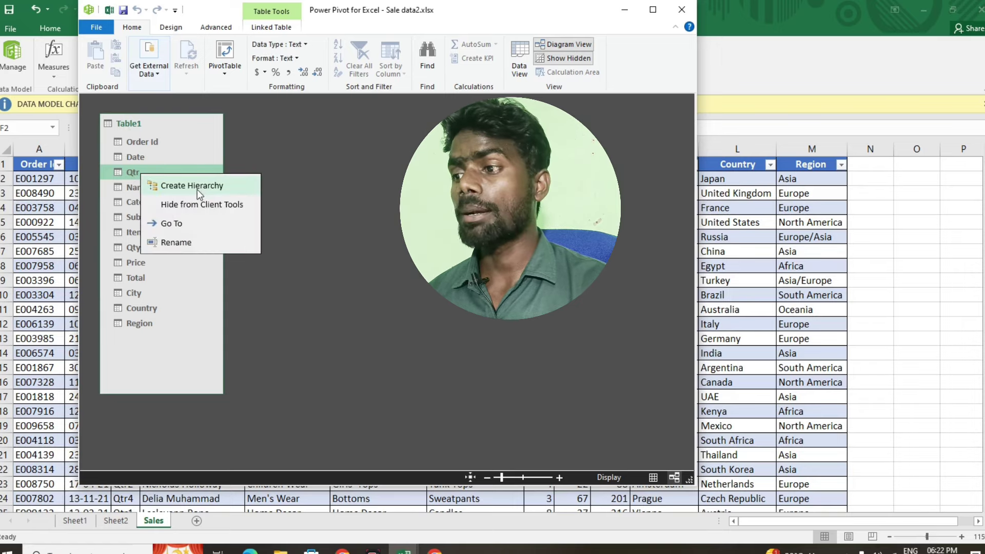
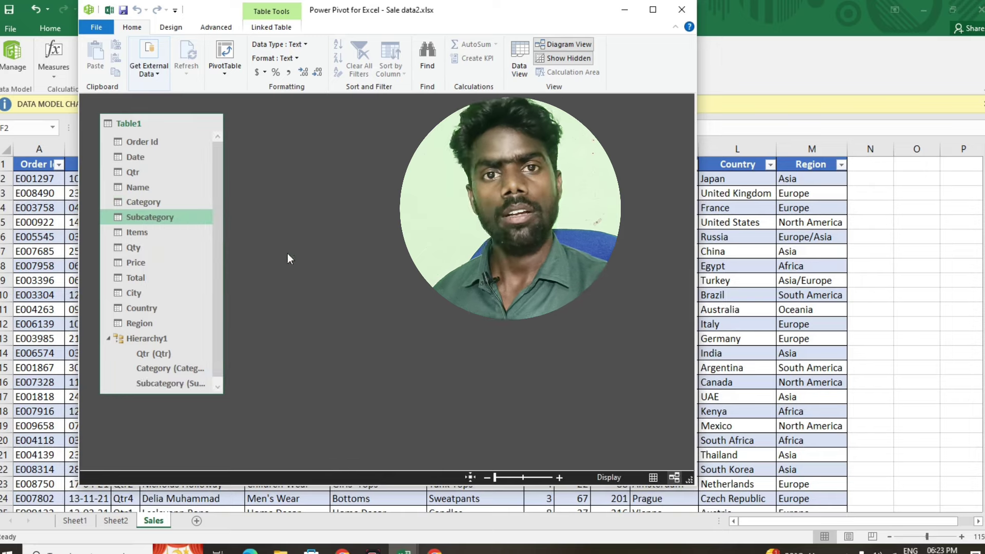
- Add the Items field of Table1 to Hierarchy1
{"action": "left_click", "coordinate": [147, 234]}
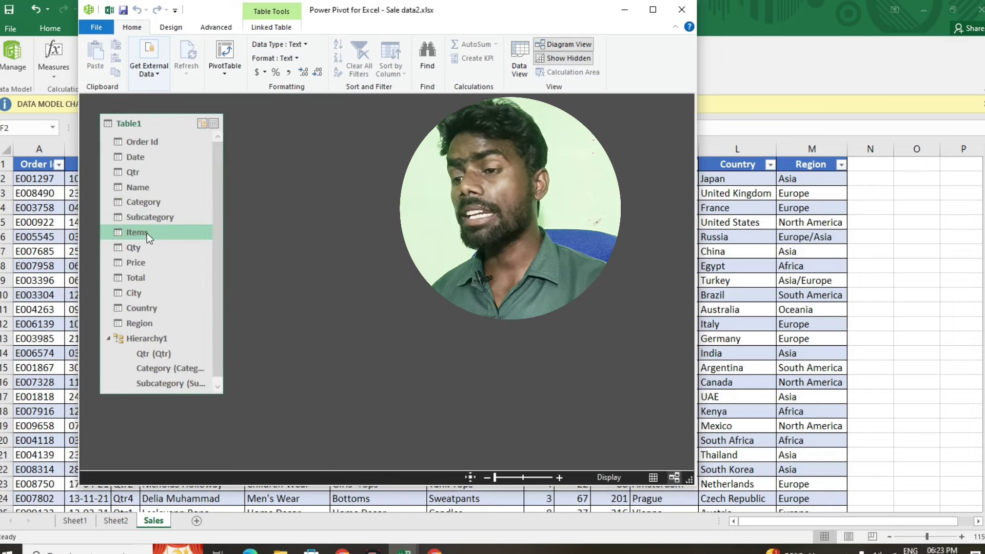
{"action": "right_click", "coordinate": [147, 233]}
{"action": "mouse_move", "coordinate": [219, 264]}
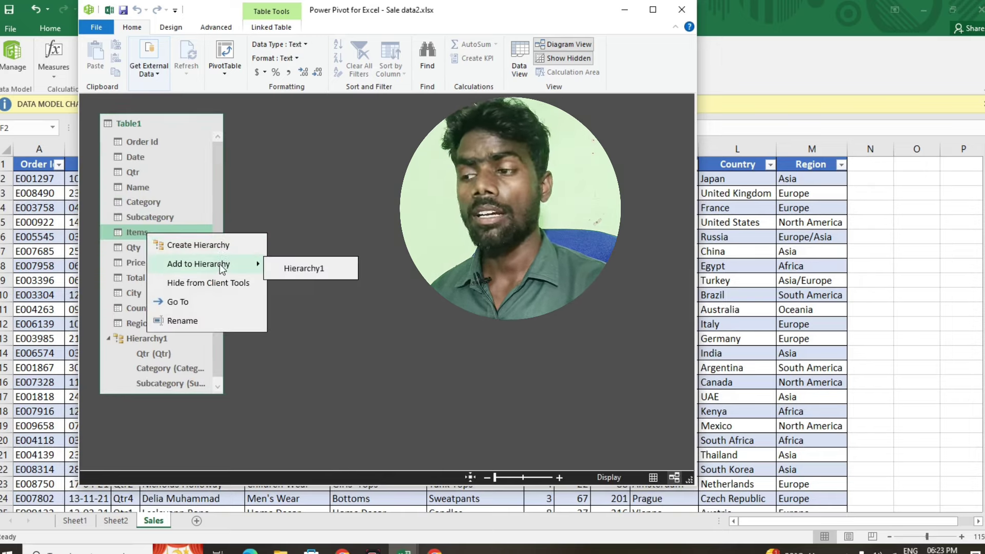
{"action": "left_click", "coordinate": [314, 271]}
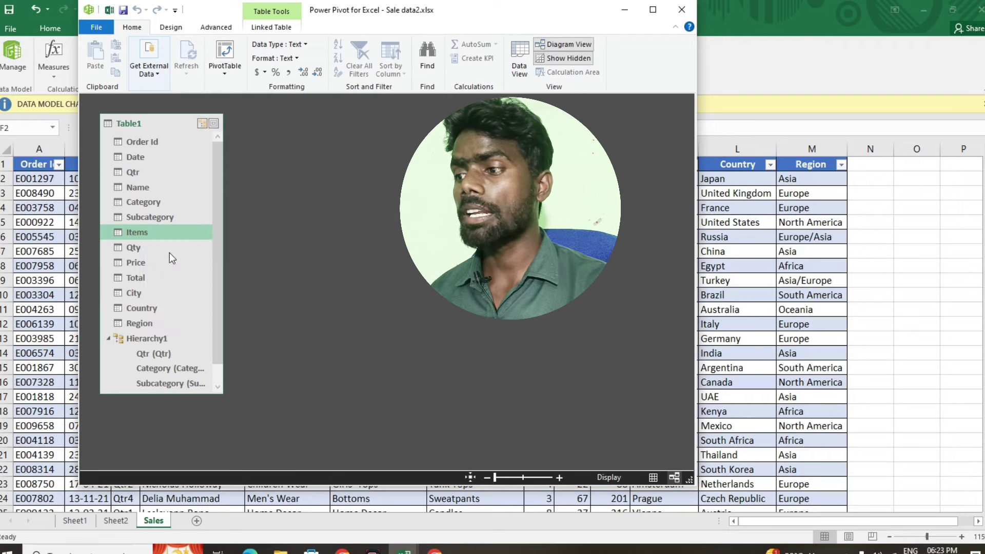
- Add the Qty and Price fields of Table1 to Hierarchy1
{"action": "right_click", "coordinate": [145, 249]}
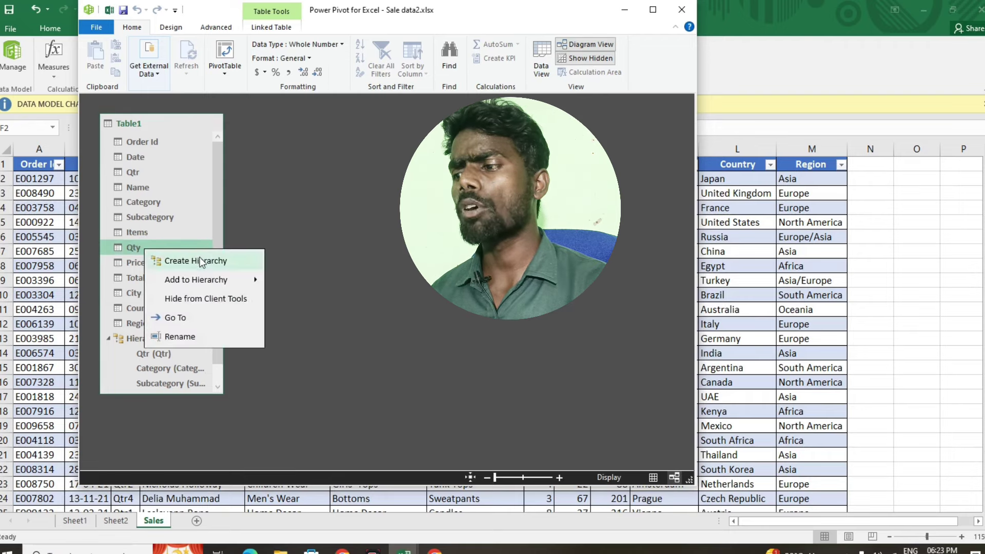
{"action": "mouse_move", "coordinate": [194, 279]}
{"action": "left_click", "coordinate": [283, 283]}
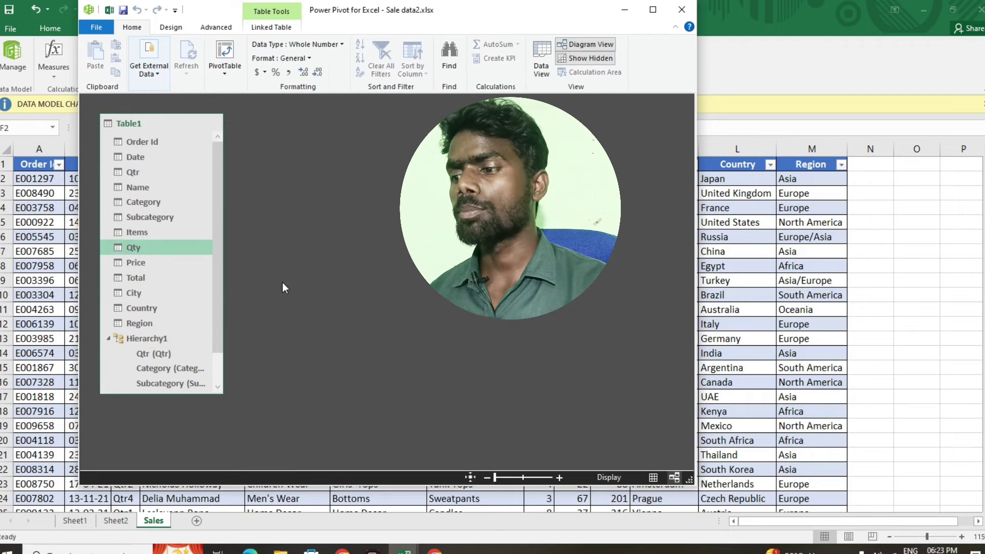
{"action": "right_click", "coordinate": [142, 264]}
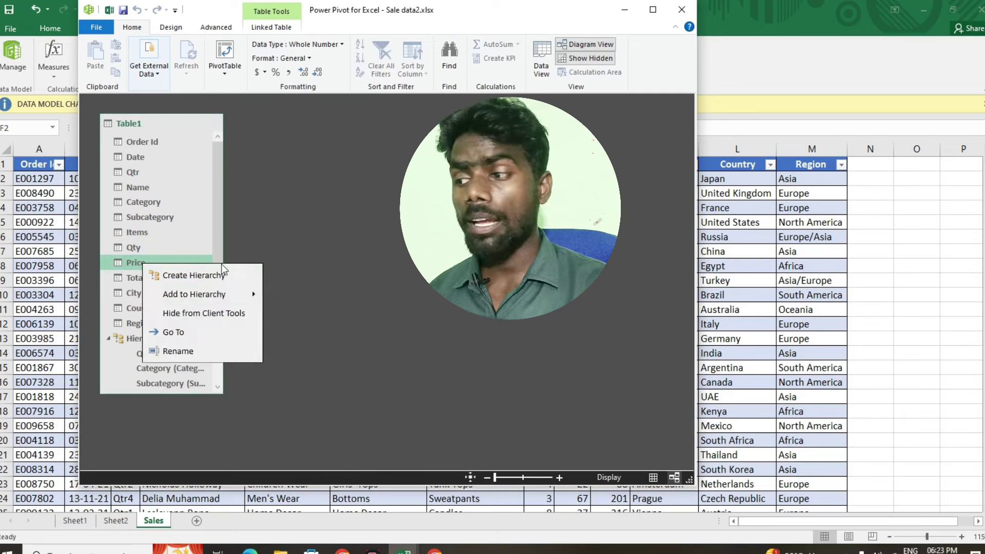
{"action": "mouse_move", "coordinate": [222, 296]}
{"action": "left_click", "coordinate": [290, 298]}
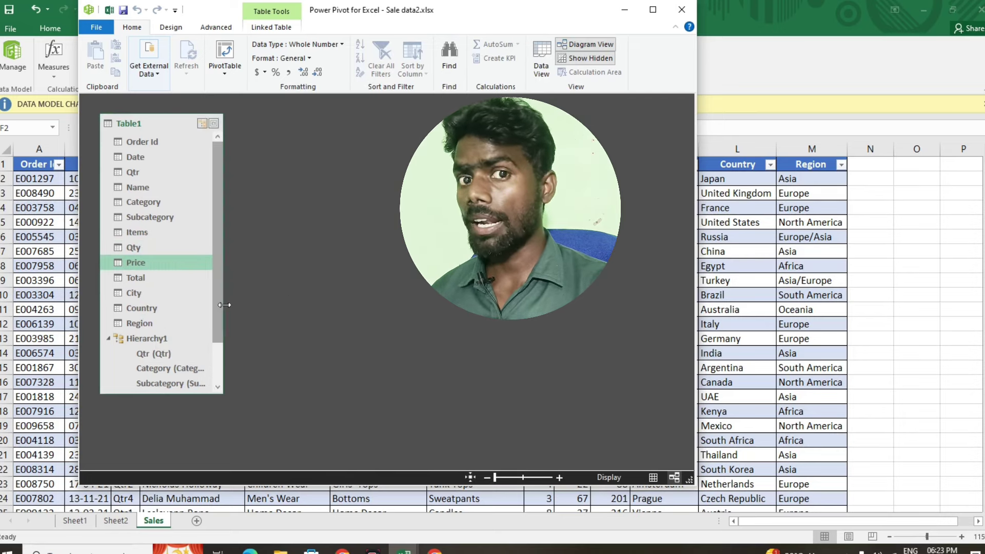
{"action": "left_click_drag", "start_coordinate": [218, 301], "coordinate": [215, 312]}
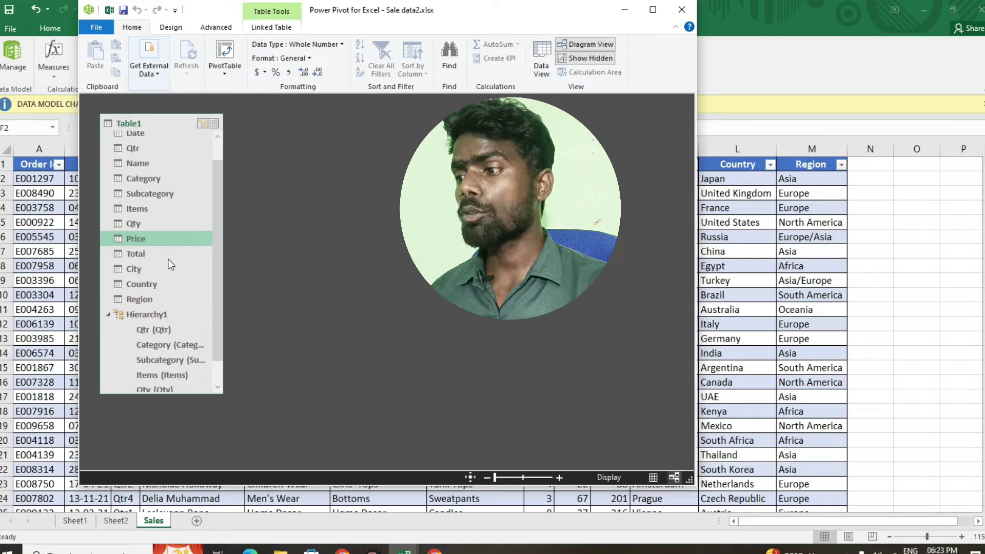
- Create a PivotTable from the data model on a new worksheet and place Table1's Hierarchy1 in its rows
{"action": "left_click", "coordinate": [226, 52]}
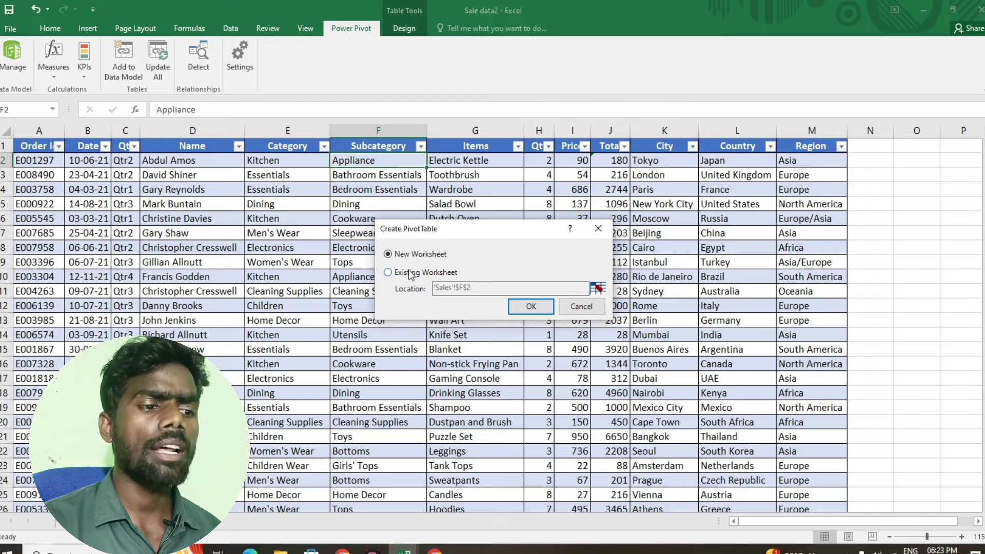
{"action": "left_click", "coordinate": [521, 309]}
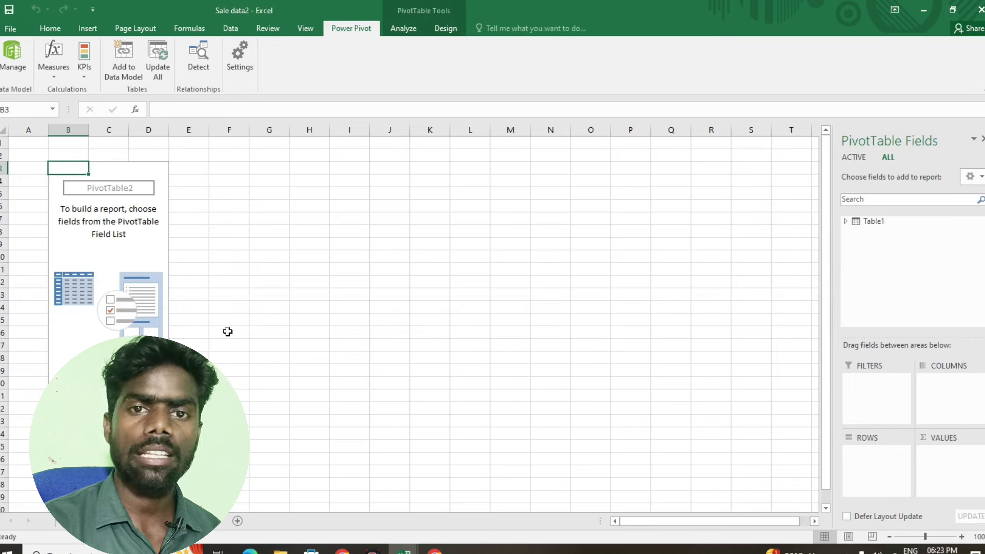
{"action": "left_click", "coordinate": [877, 223]}
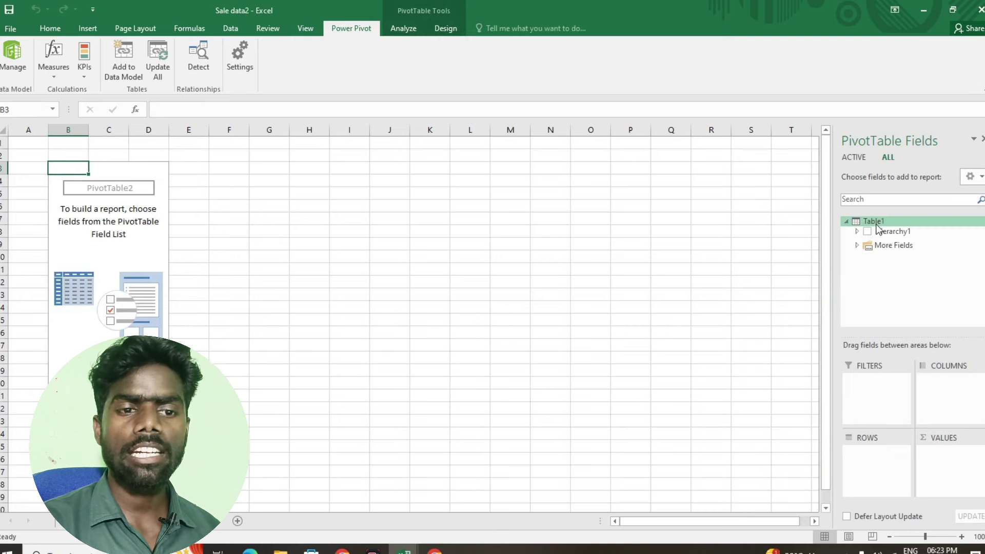
{"action": "left_click_drag", "start_coordinate": [890, 235], "coordinate": [881, 461]}
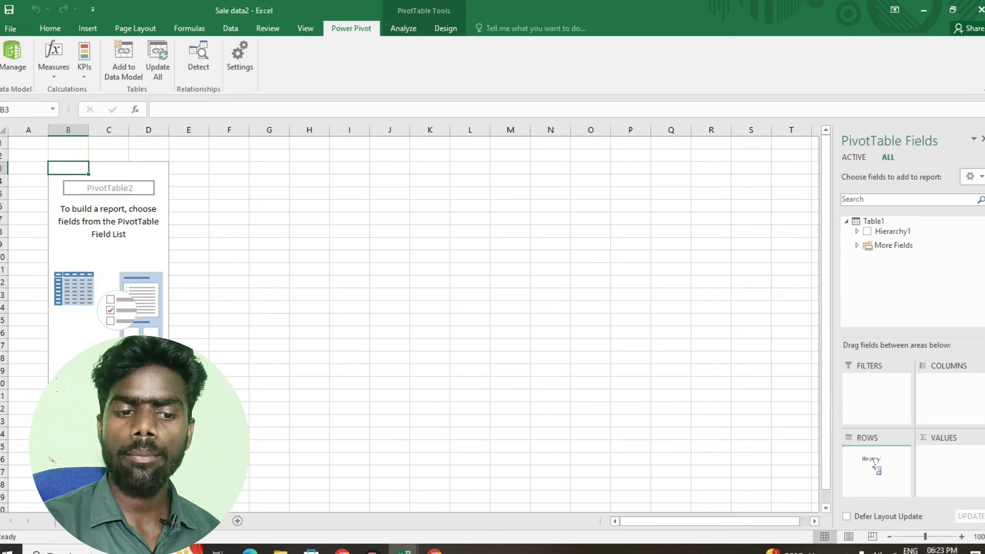
- Add the Total field from Table1's More Fields to the PivotTable as summed values
{"action": "left_click", "coordinate": [896, 247]}
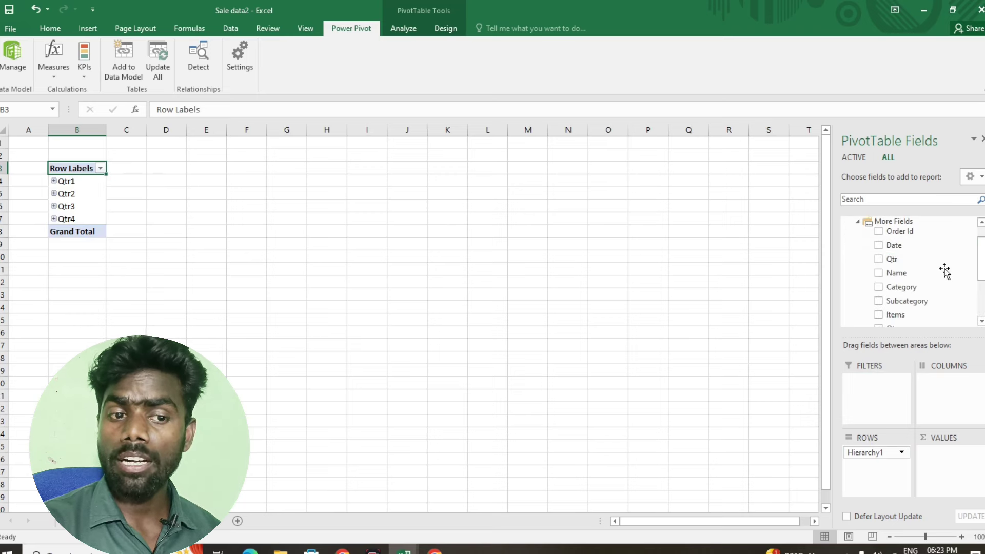
{"action": "scroll", "coordinate": [918, 293], "scroll_direction": "down", "scroll_amount": 5}
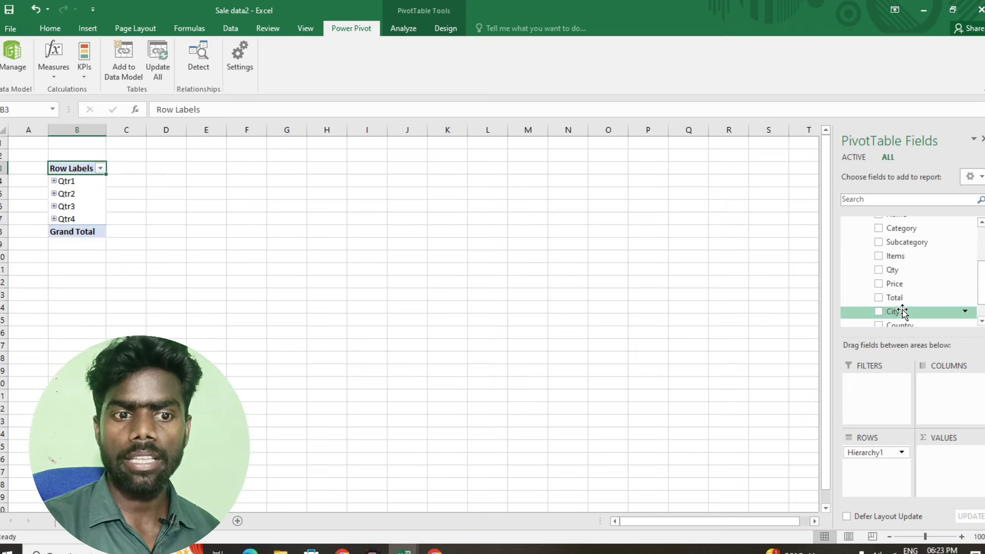
{"action": "left_click_drag", "start_coordinate": [916, 298], "coordinate": [932, 458]}
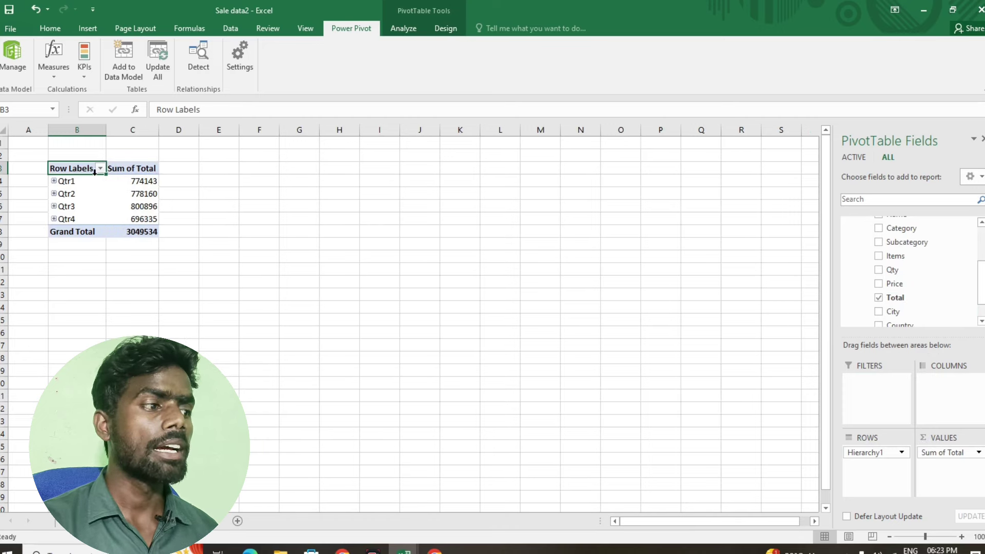
- Review the PivotTable Options pages from Totals & Filters to Alt Text and the Generate GetPivotData option without changing any settings
{"action": "left_click", "coordinate": [403, 31]}
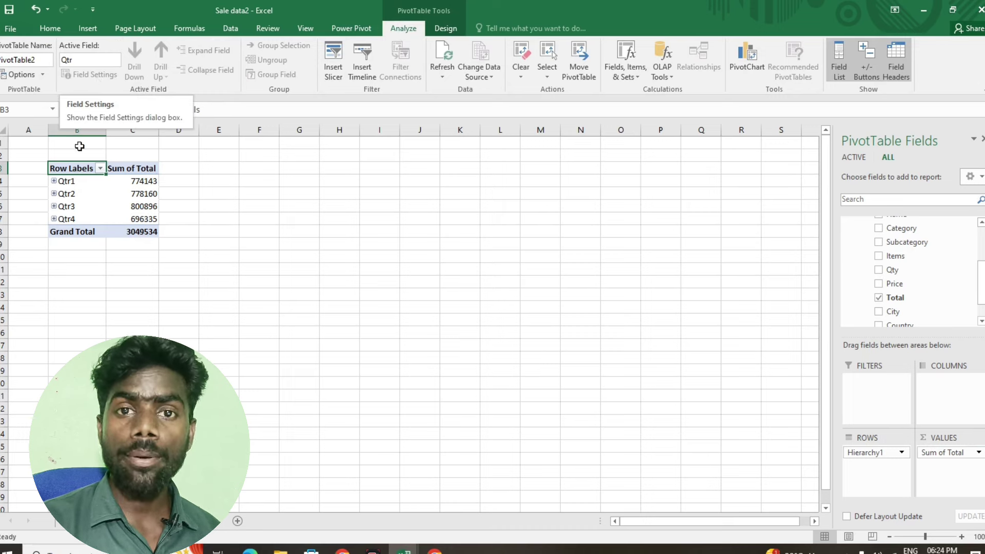
{"action": "left_click", "coordinate": [62, 190]}
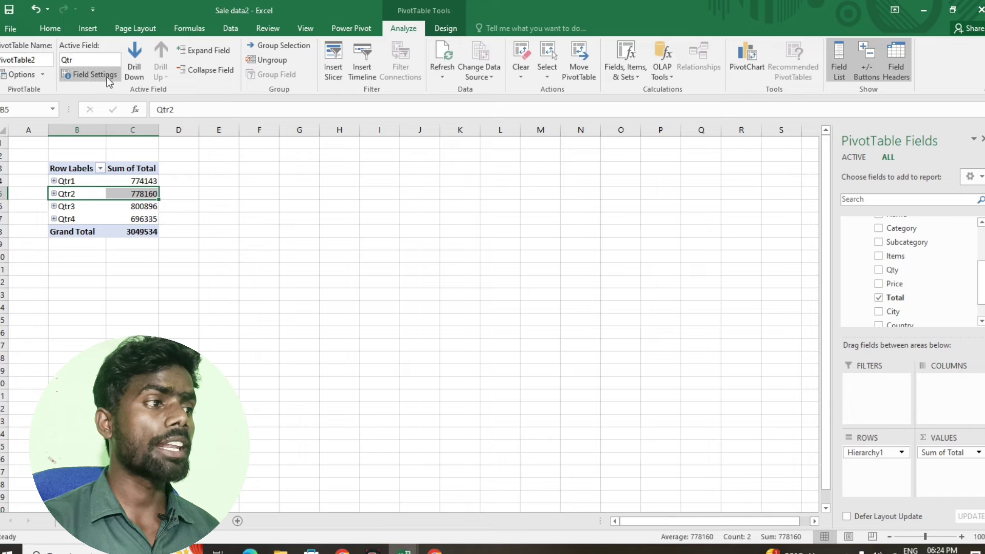
{"action": "left_click", "coordinate": [44, 76]}
{"action": "left_click", "coordinate": [23, 90]}
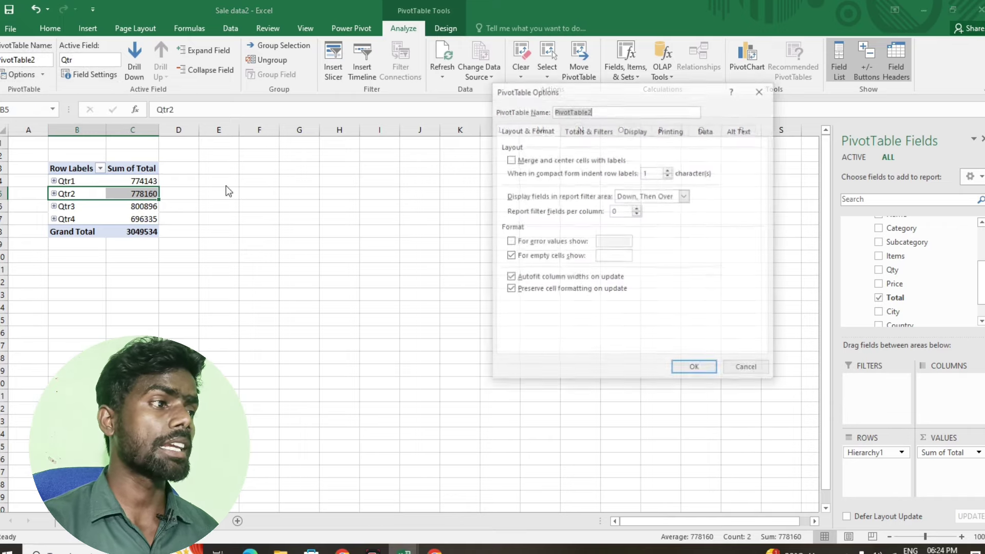
{"action": "left_click", "coordinate": [578, 131]}
{"action": "left_click", "coordinate": [636, 131]}
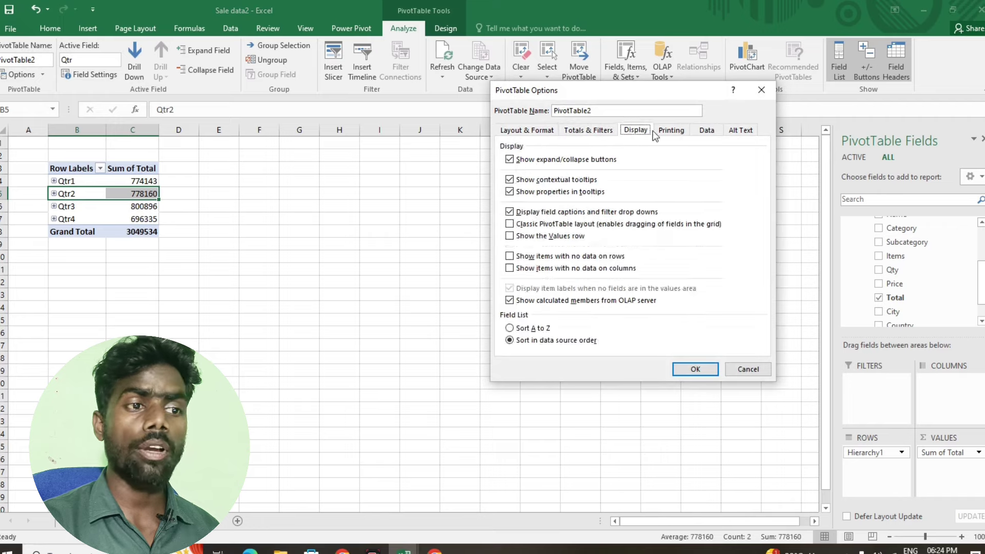
{"action": "left_click", "coordinate": [671, 130]}
{"action": "left_click", "coordinate": [705, 131]}
{"action": "left_click", "coordinate": [740, 132]}
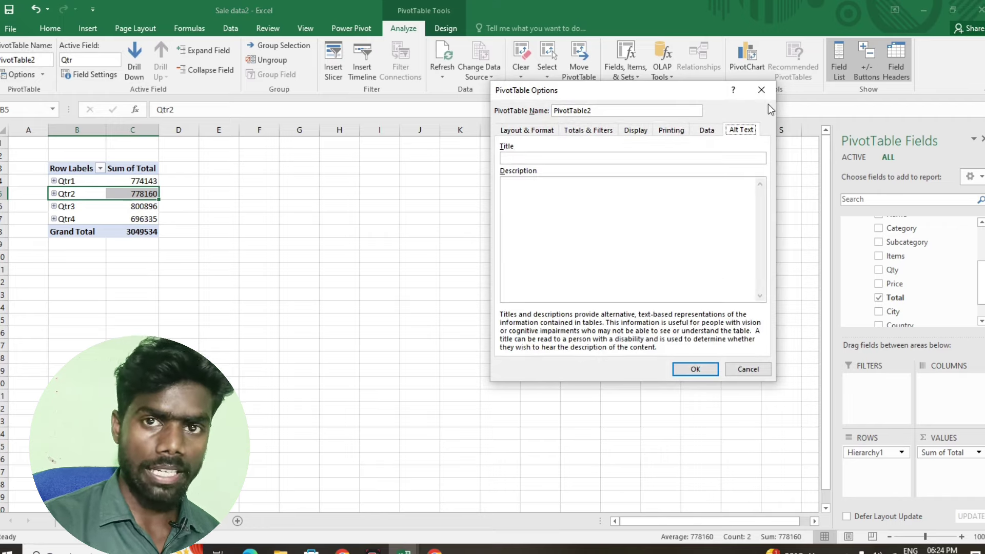
{"action": "left_click", "coordinate": [761, 91]}
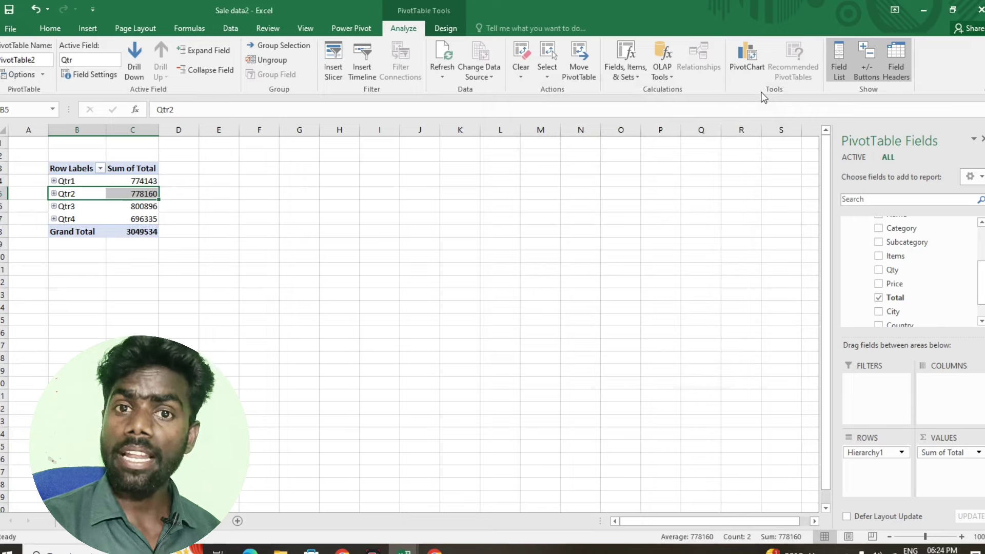
{"action": "left_click", "coordinate": [42, 75]}
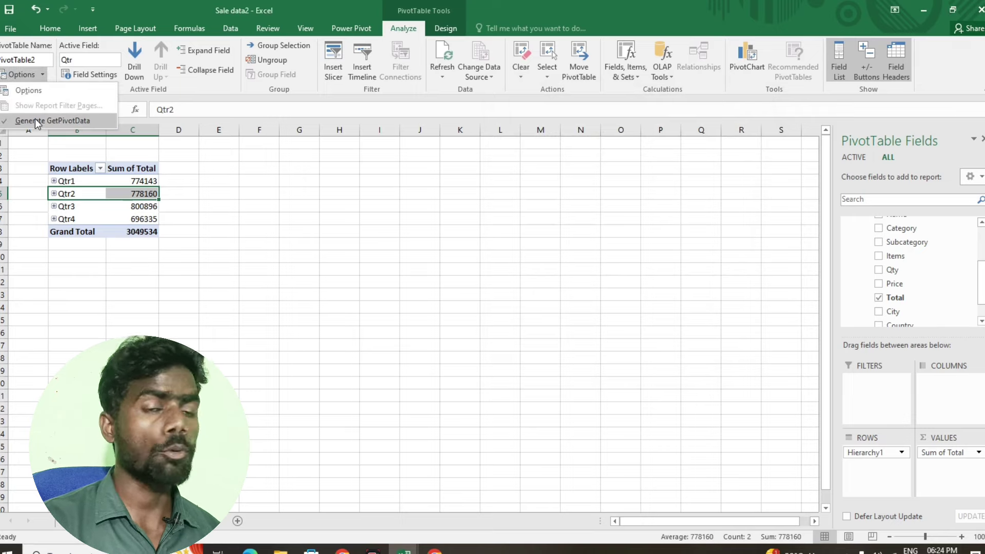
{"action": "left_click", "coordinate": [100, 186]}
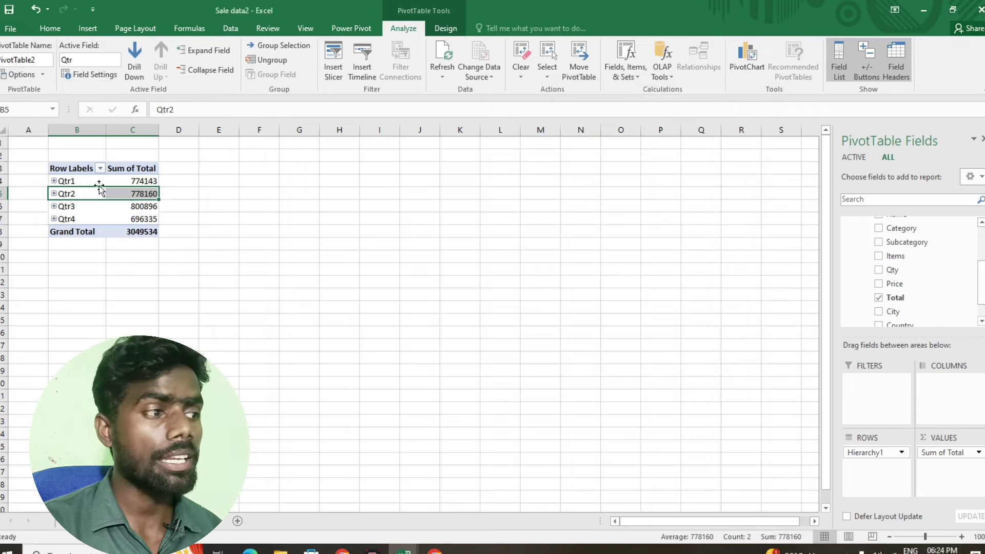
- Examine the Qtr field's Layout & Print and Subtotals & Filters settings, leaving them as they are
{"action": "left_click", "coordinate": [95, 76]}
{"action": "left_click", "coordinate": [593, 166]}
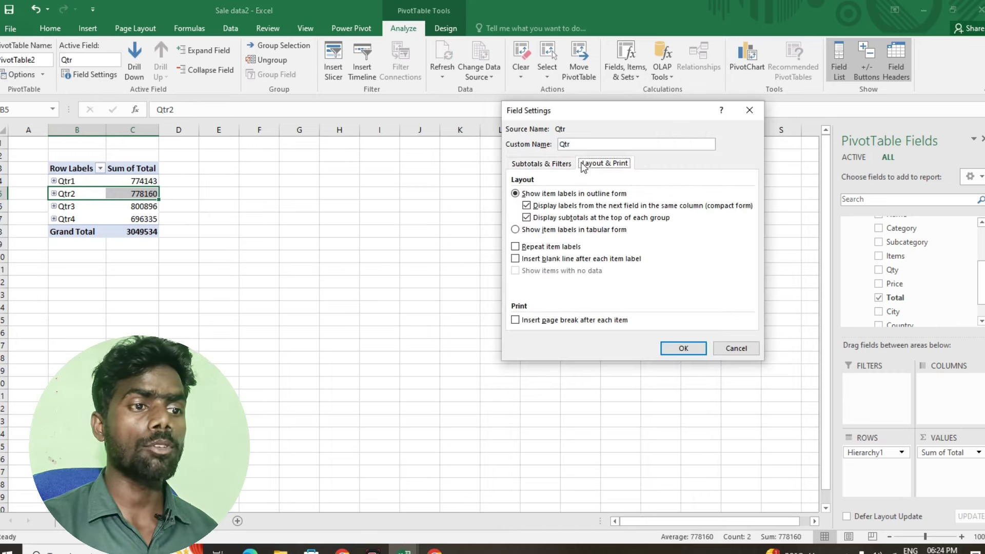
{"action": "left_click", "coordinate": [550, 164]}
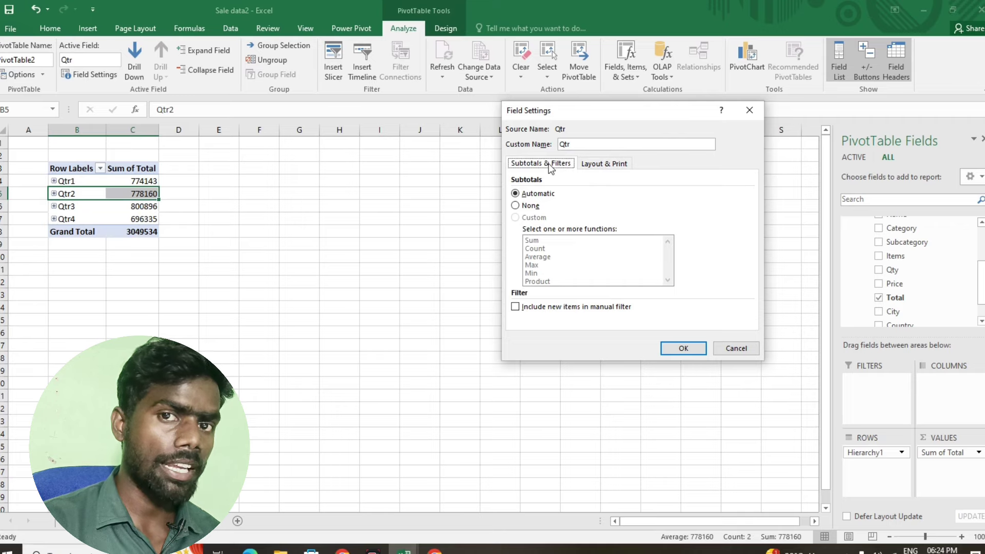
{"action": "left_click", "coordinate": [745, 114]}
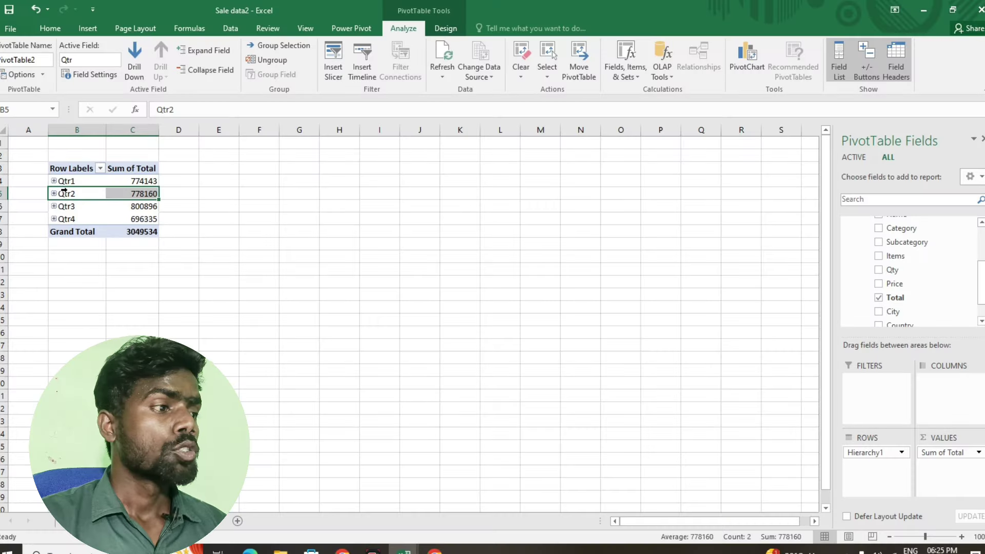
- Drill down from Qtr1 through Category, Subcategory, Items and Qty to the Price level of the hierarchy
{"action": "left_click", "coordinate": [66, 181]}
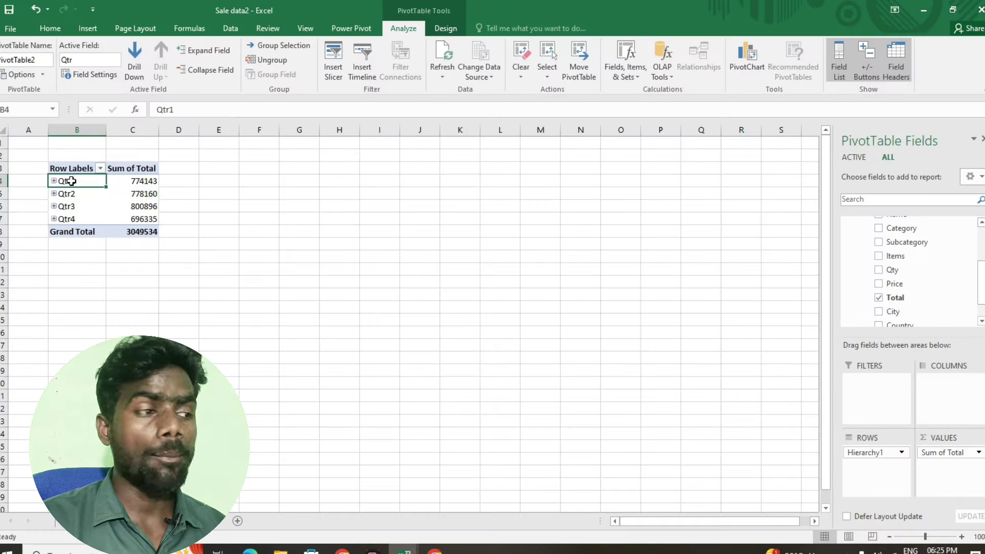
{"action": "left_click", "coordinate": [140, 68]}
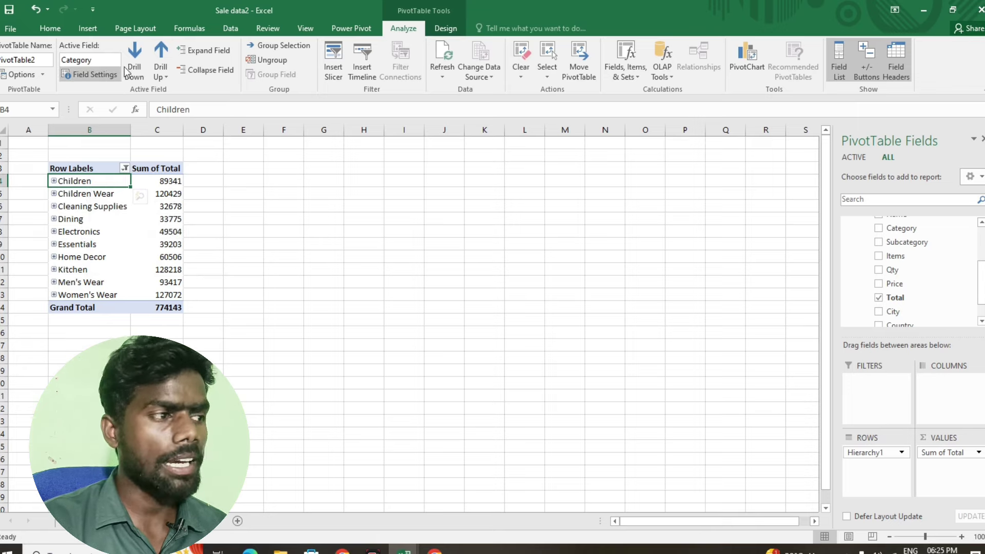
{"action": "left_click", "coordinate": [138, 62]}
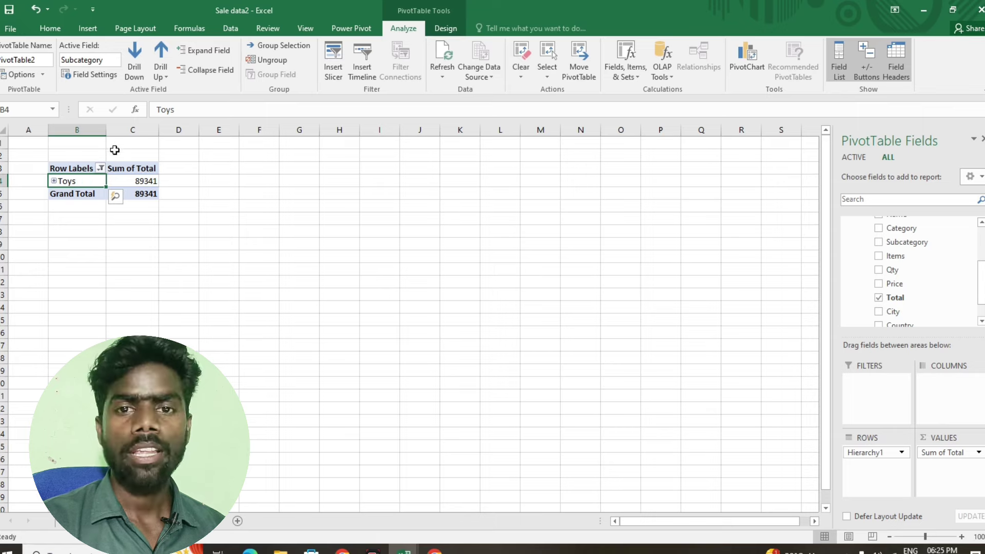
{"action": "left_click", "coordinate": [136, 69]}
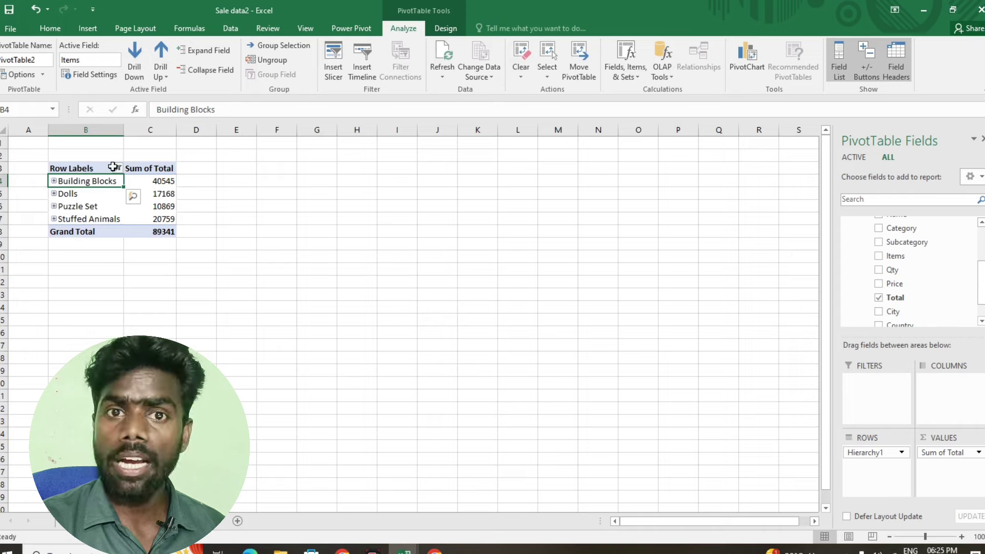
{"action": "left_click", "coordinate": [136, 62]}
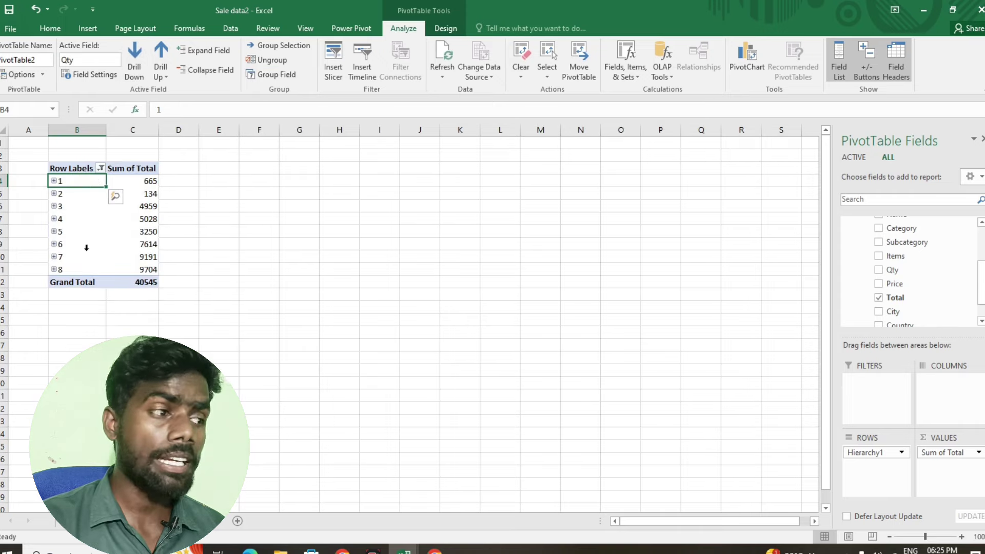
{"action": "left_click", "coordinate": [141, 72]}
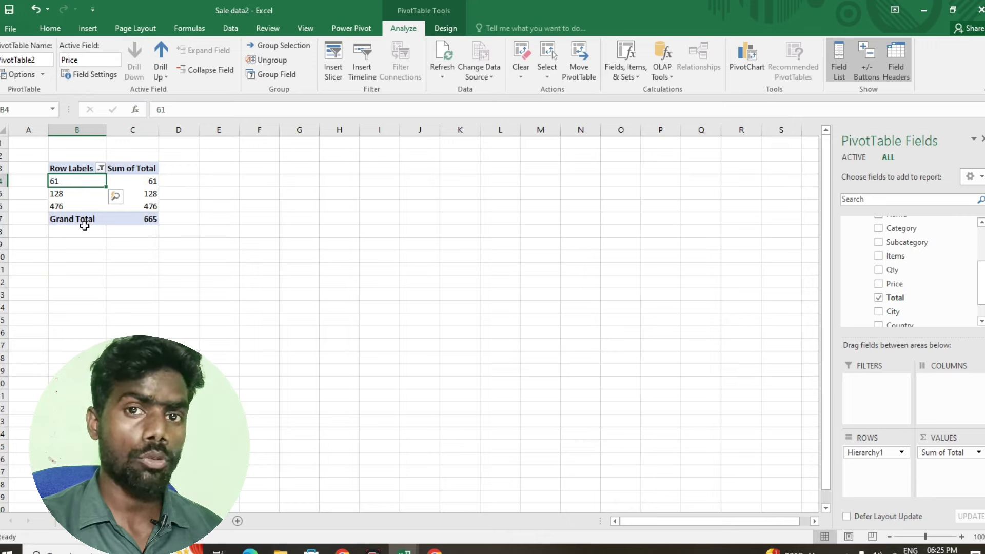
- Drill the PivotTable back up from the Price level to the Qtr level
{"action": "left_click", "coordinate": [161, 56]}
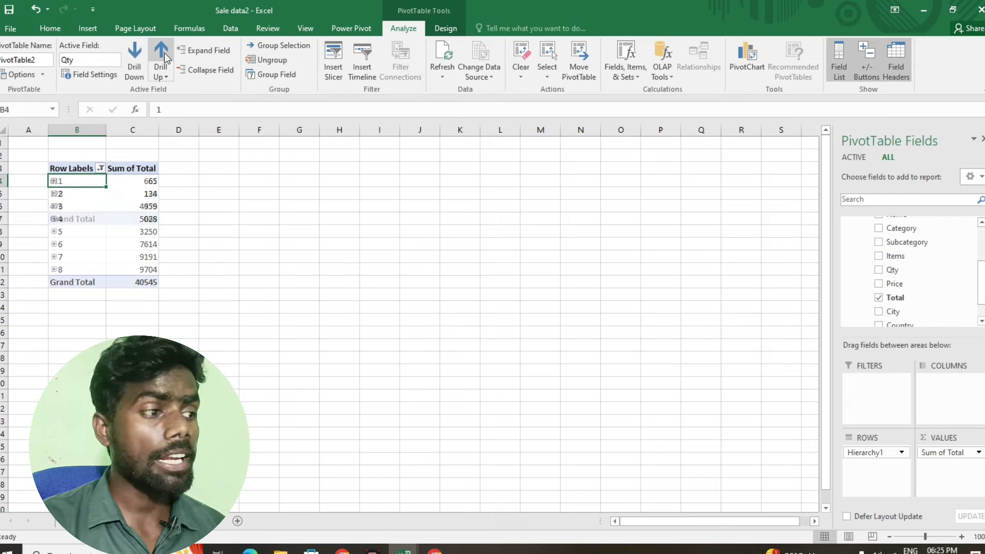
{"action": "left_click", "coordinate": [165, 53]}
{"action": "left_click", "coordinate": [164, 53]}
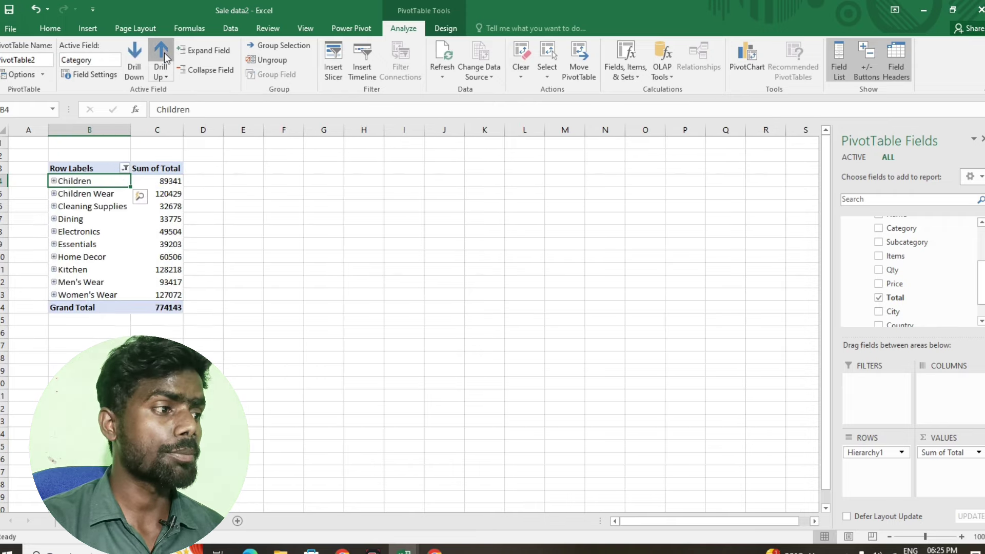
{"action": "left_click", "coordinate": [164, 53]}
- Drill down the Qtr1 branch once more, level by level, to its prices
{"action": "left_click", "coordinate": [141, 63]}
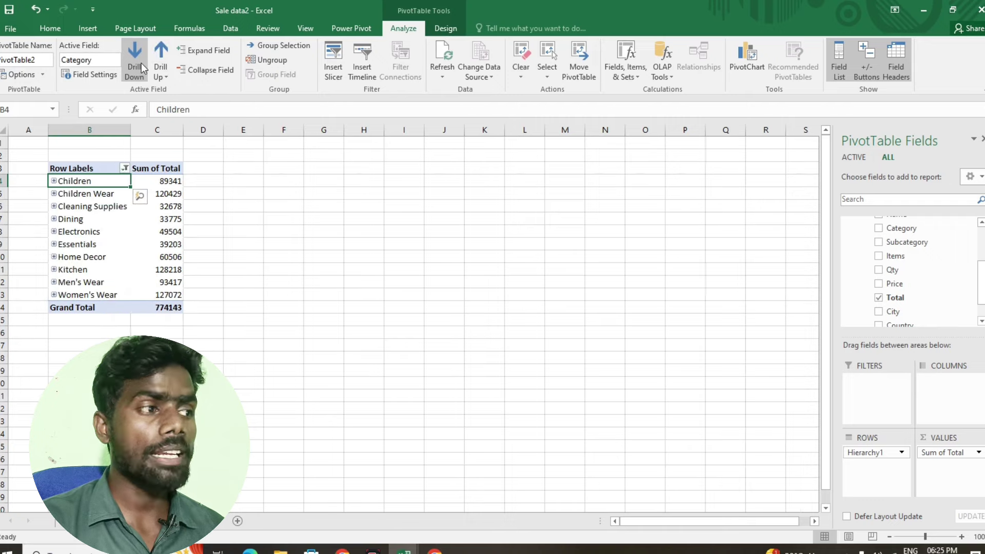
{"action": "left_click", "coordinate": [141, 64]}
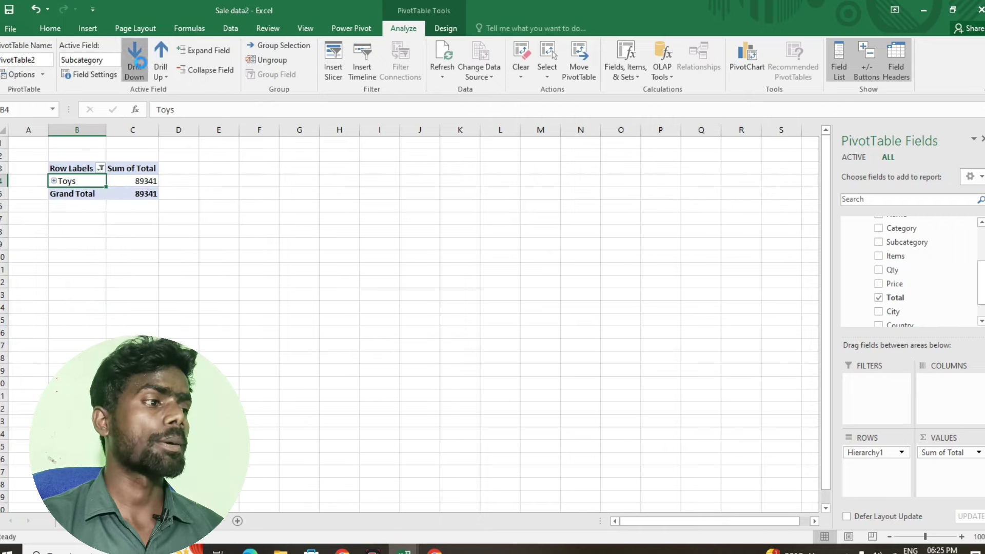
{"action": "left_click", "coordinate": [140, 63]}
{"action": "left_click", "coordinate": [141, 63]}
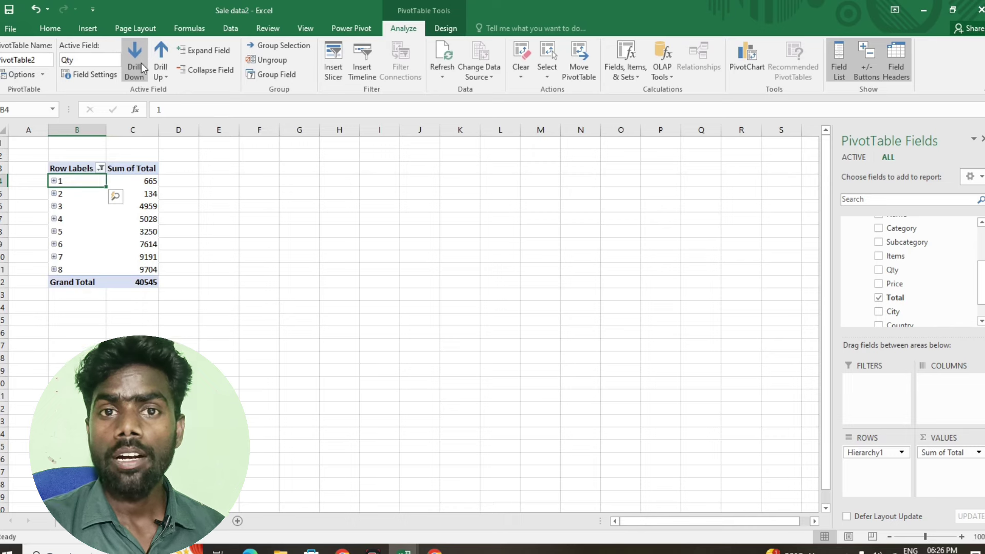
{"action": "left_click", "coordinate": [141, 63]}
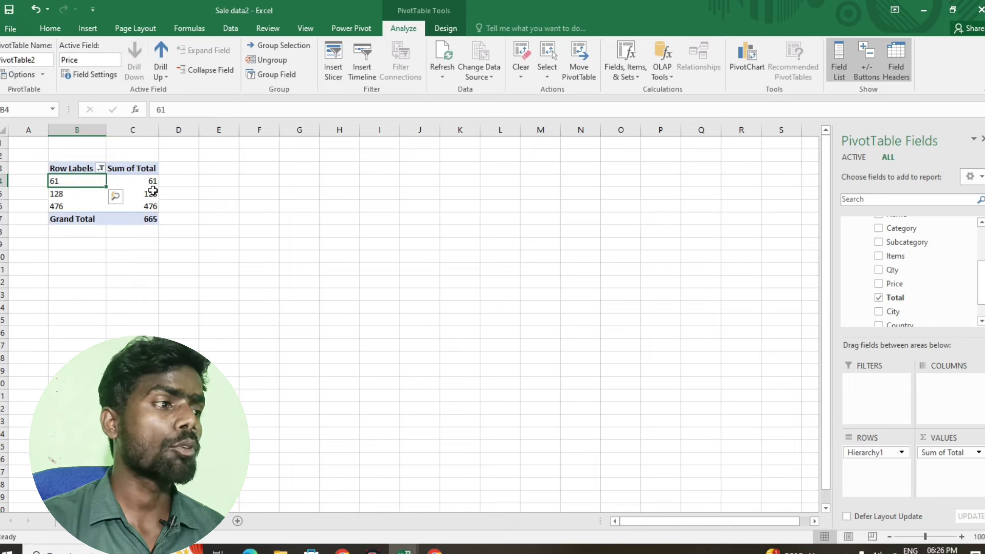
- Drill up again through Qty, Items, Subcategory and Category to return to the quarterly totals
{"action": "left_click", "coordinate": [166, 70]}
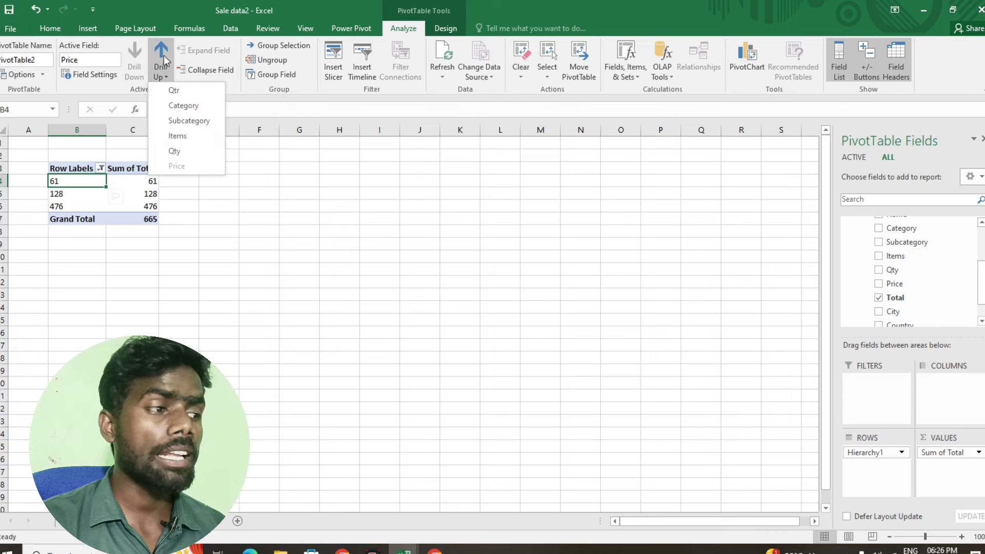
{"action": "left_click", "coordinate": [164, 61]}
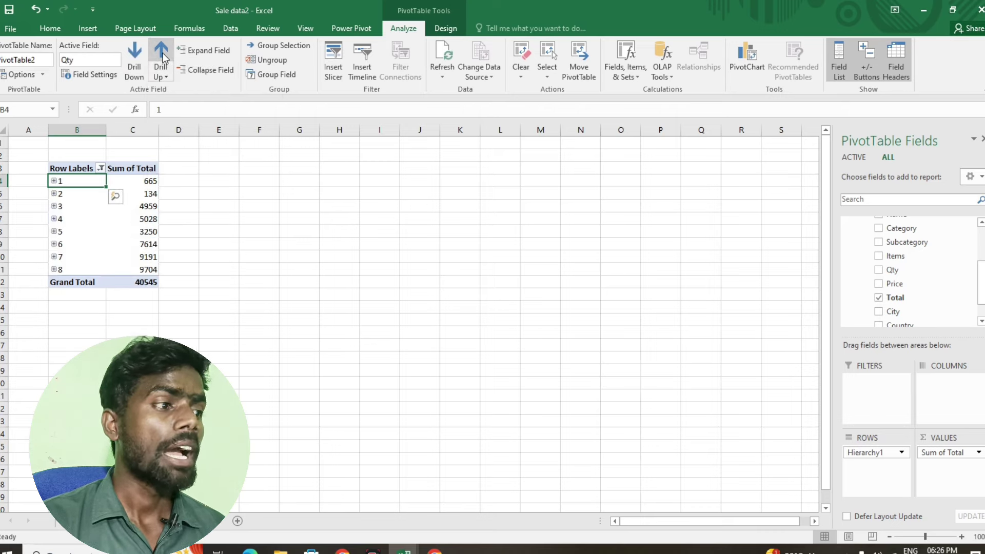
{"action": "left_click", "coordinate": [163, 58]}
{"action": "left_click", "coordinate": [164, 58]}
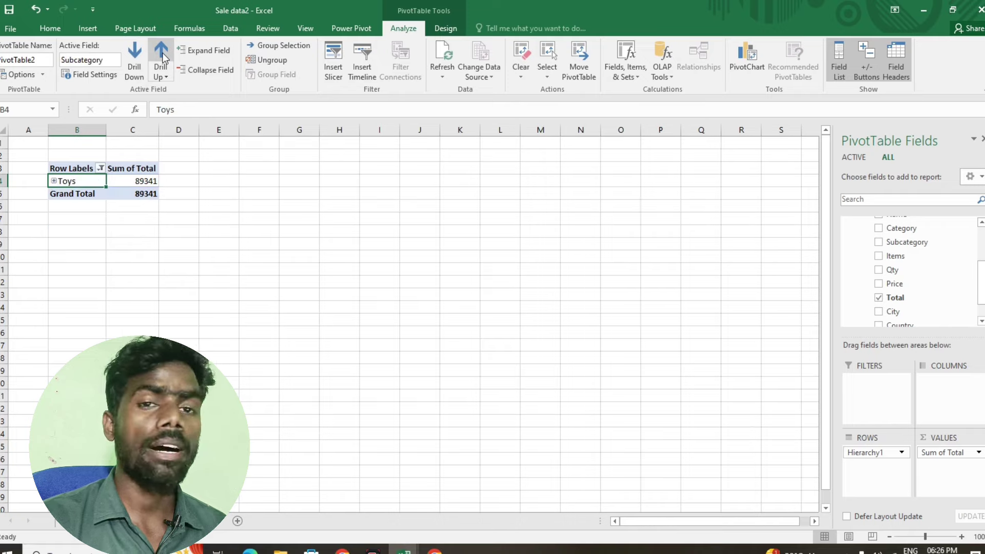
{"action": "left_click", "coordinate": [163, 58]}
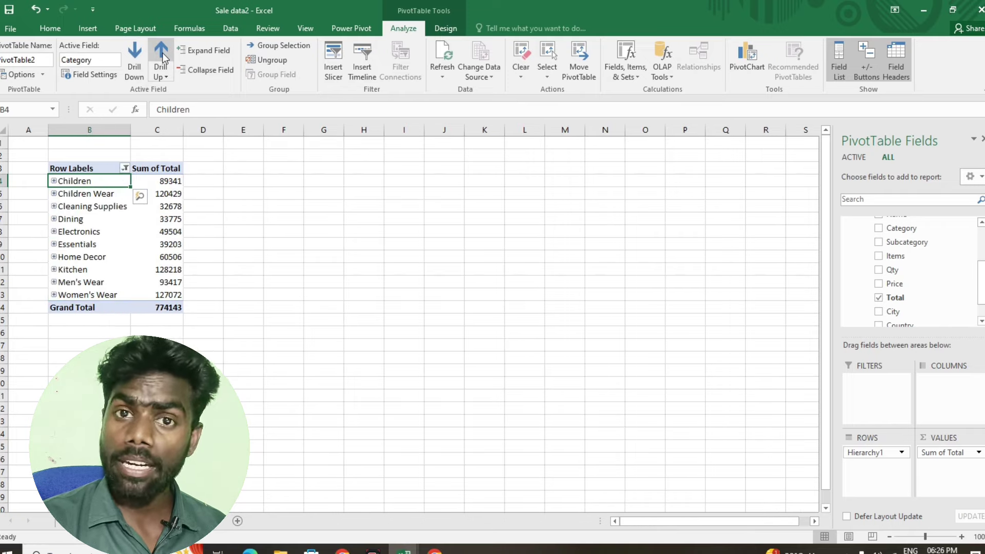
{"action": "left_click", "coordinate": [164, 57]}
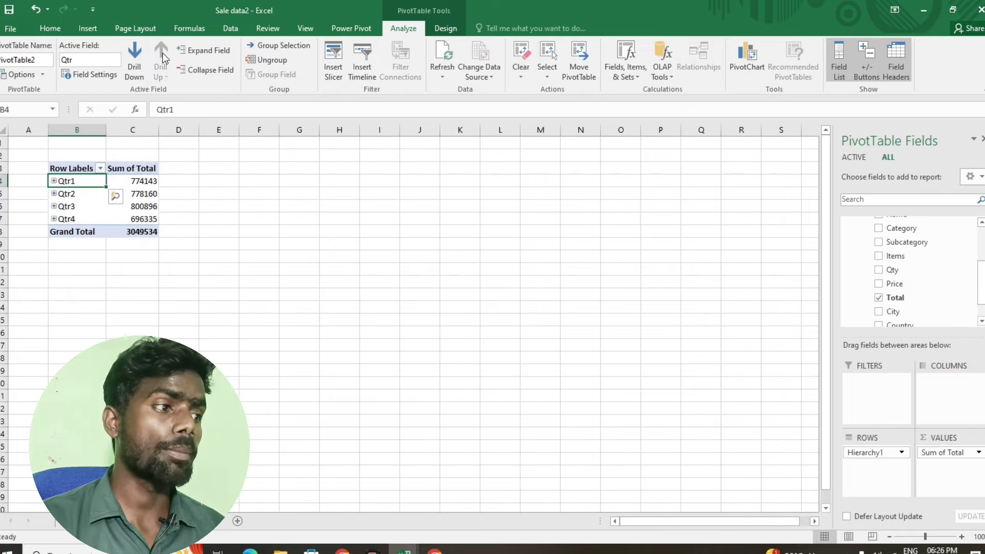